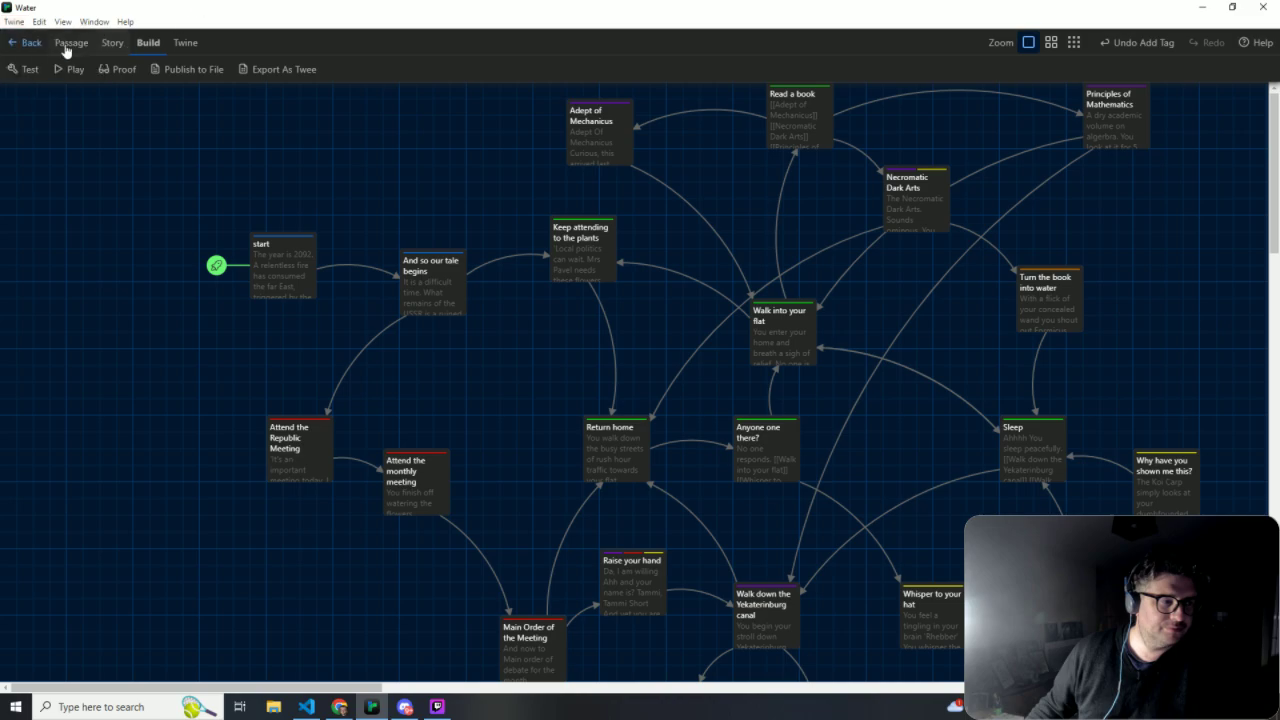
Open the Adept of Mechanicus passage to view its text and tag, and close it again.
left_click(68, 44)
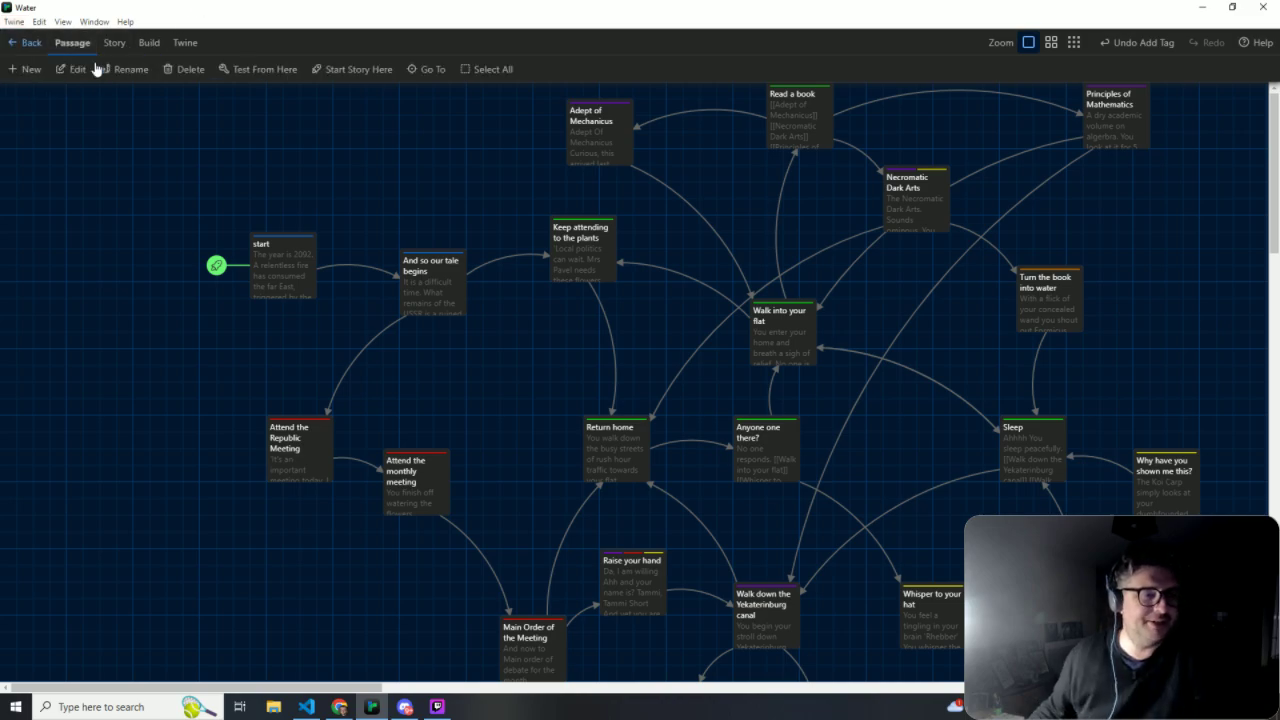
double_click(612, 135)
left_click(1254, 104)
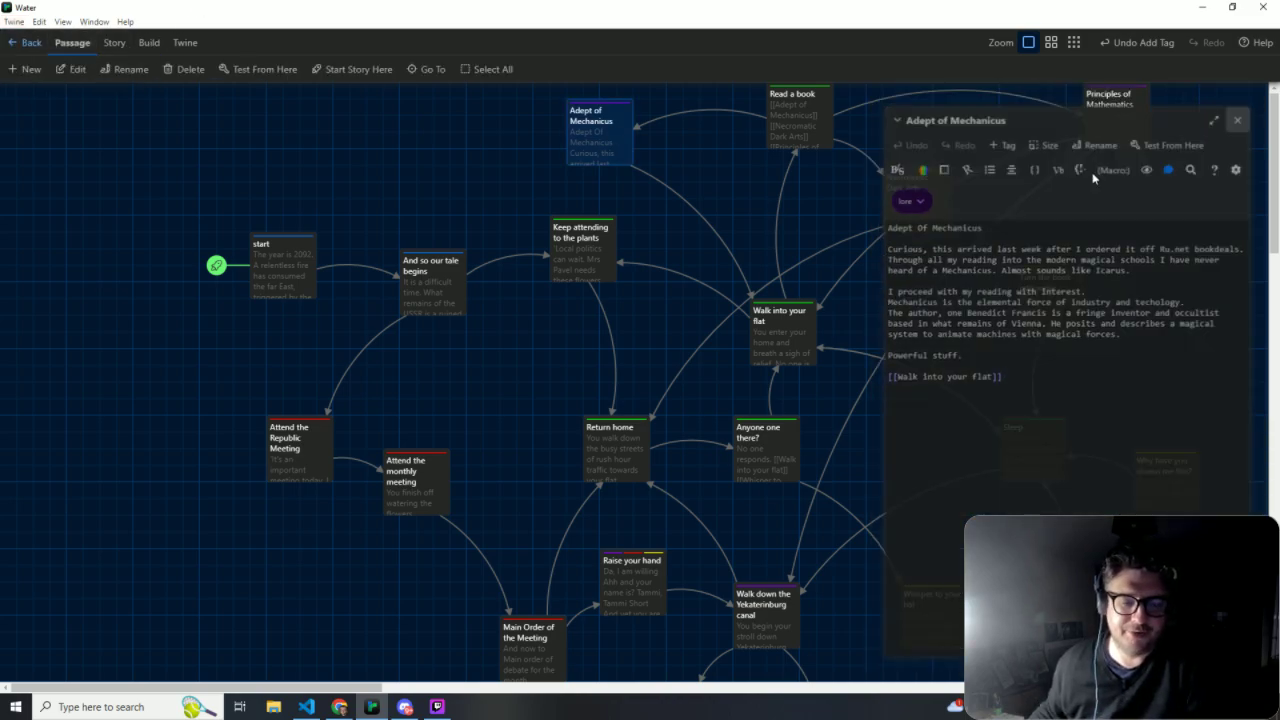
scroll(640, 357, "down", 2)
scroll(595, 230, "up", 1)
scroll(600, 267, "up", 1)
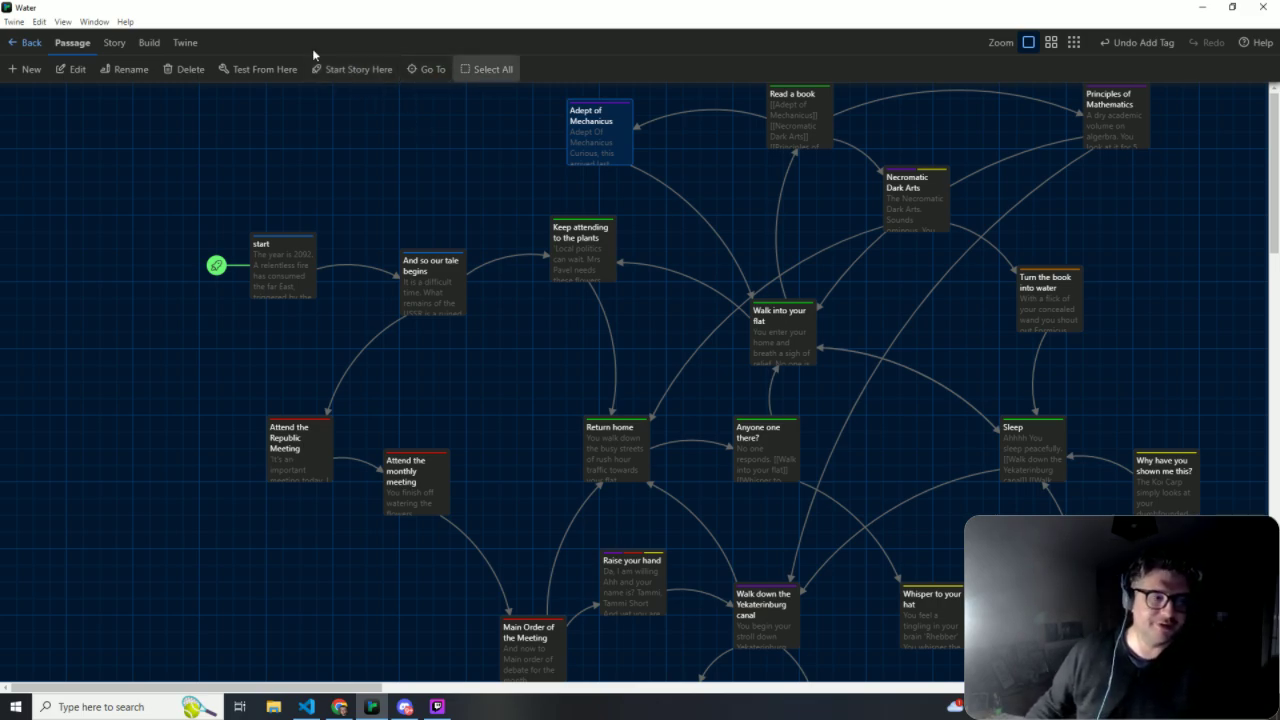
Open the Water story's details and look through the available story formats without changing the format.
left_click(115, 43)
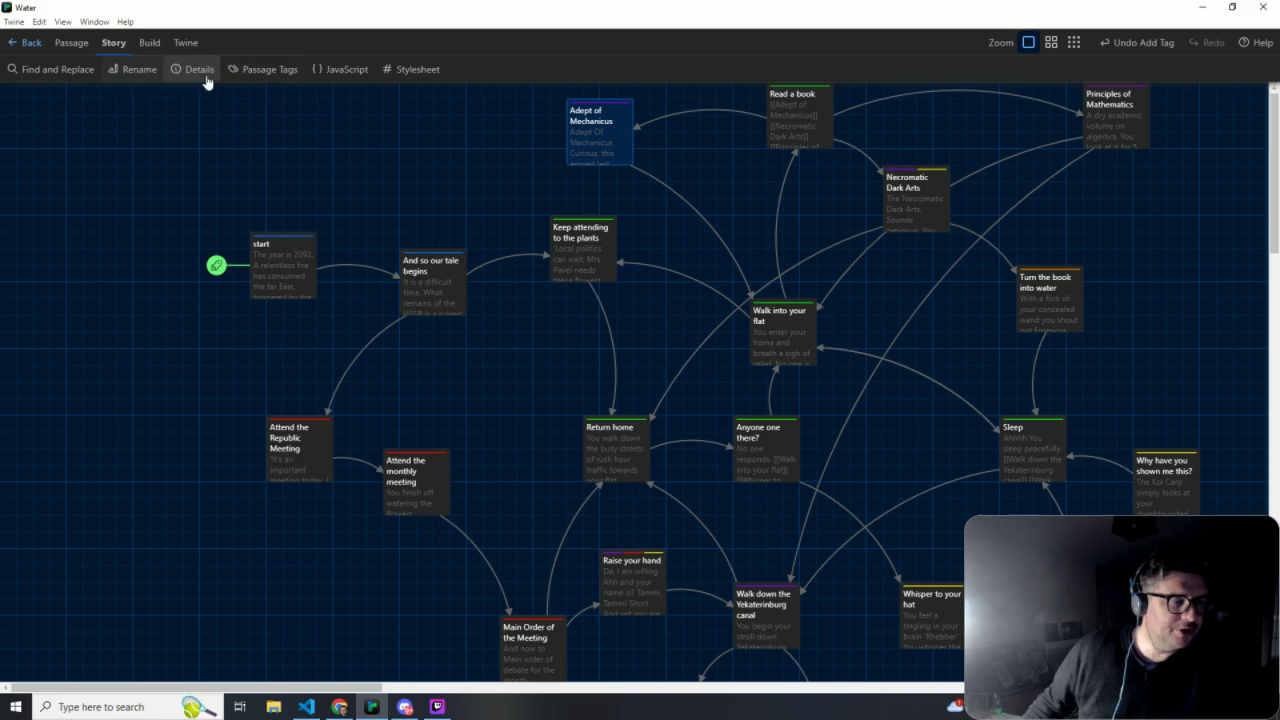
left_click(200, 72)
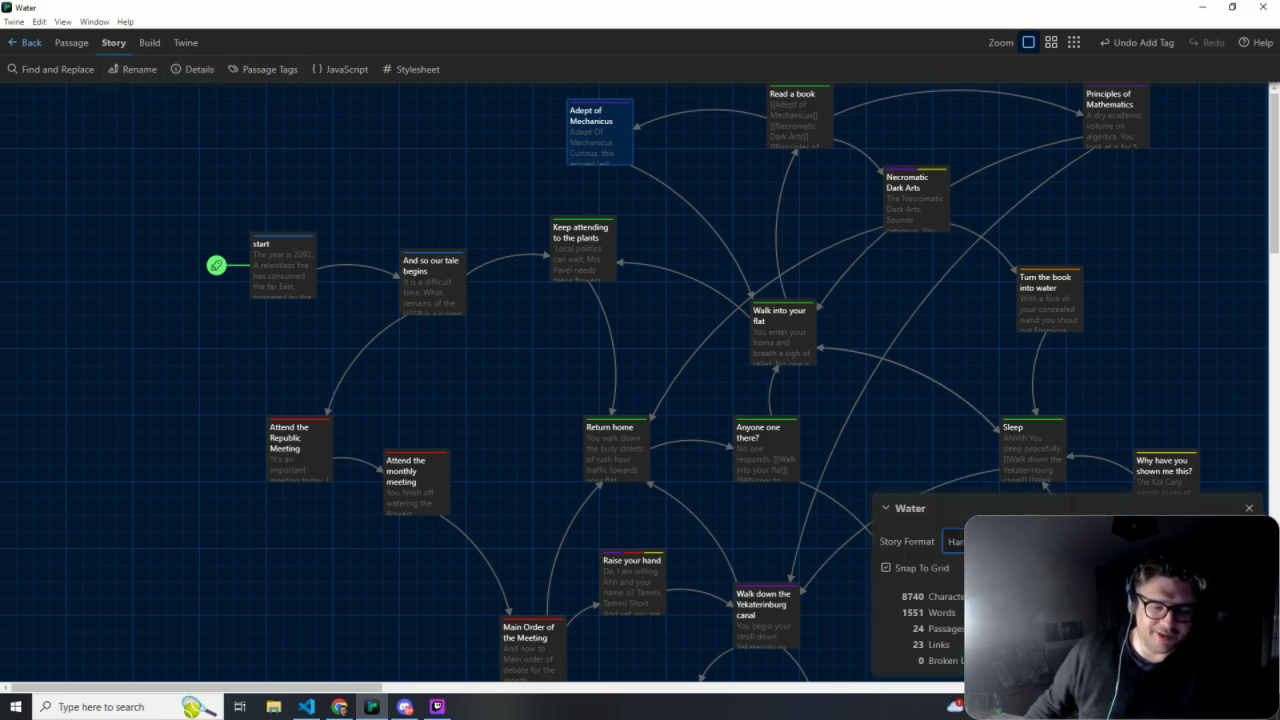
left_click(1004, 542)
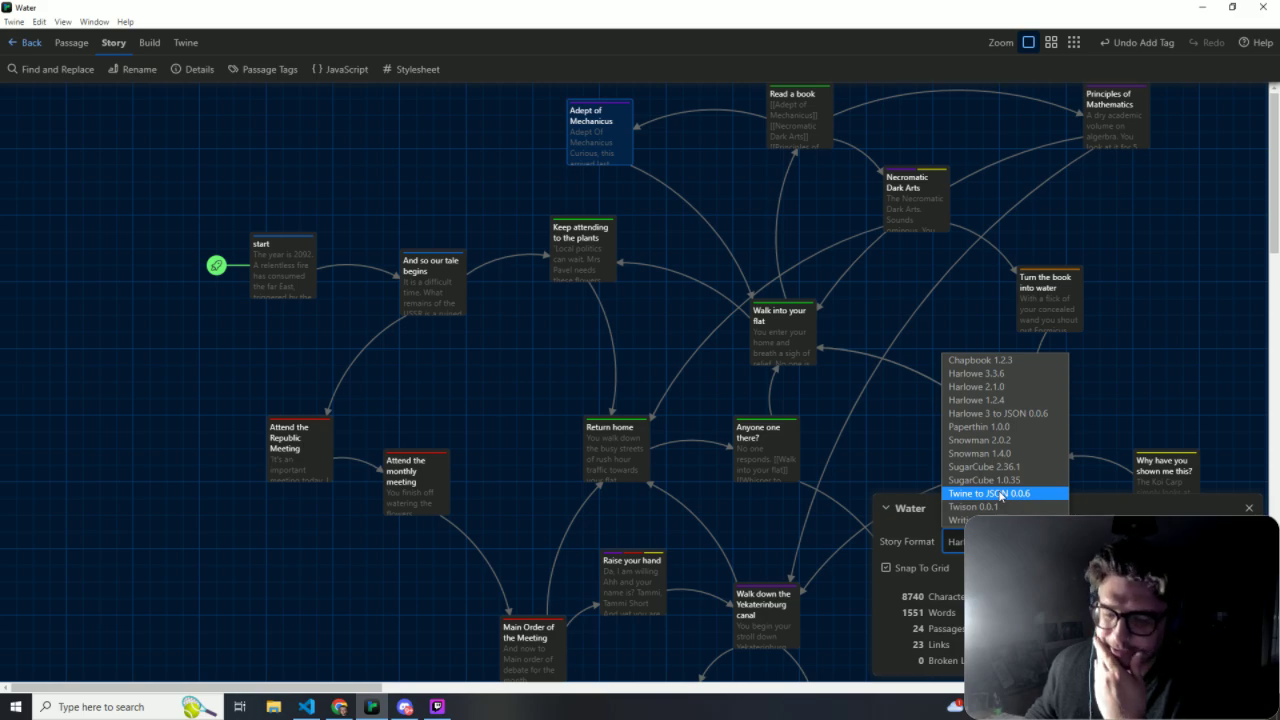
left_click(1134, 545)
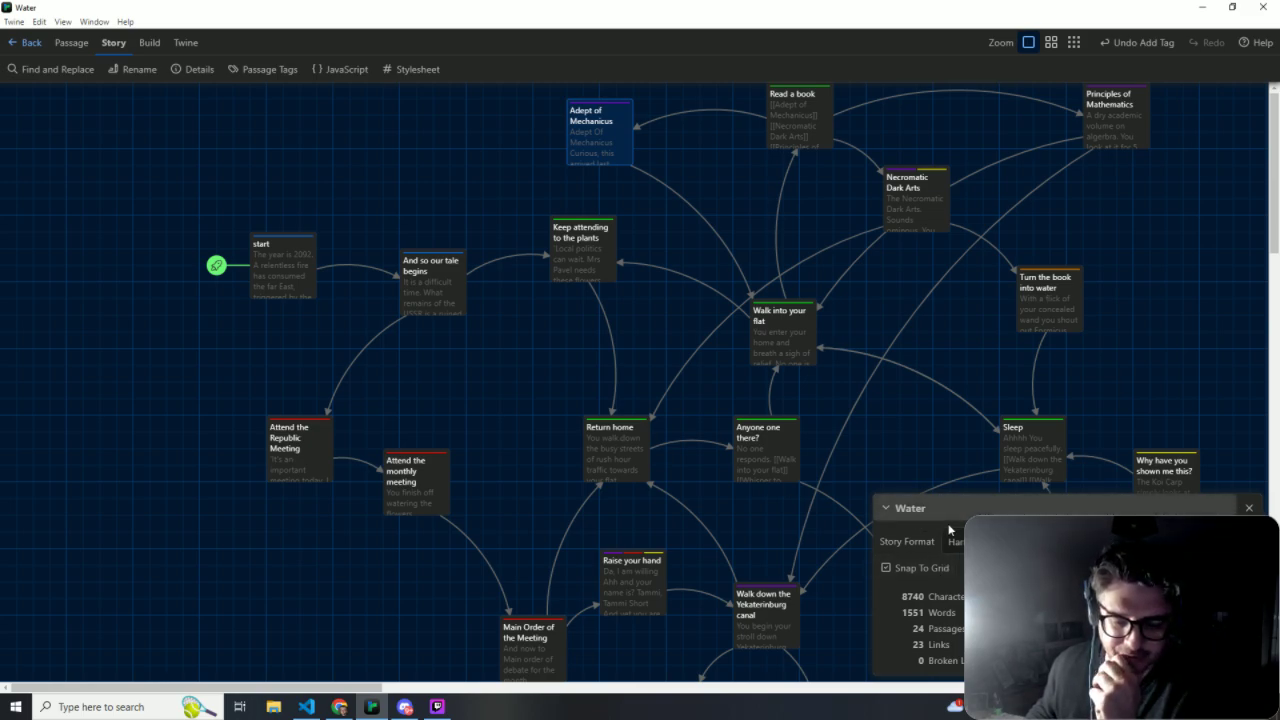
Review the story's passage tags and its JavaScript editor, and close the story details.
left_click(268, 72)
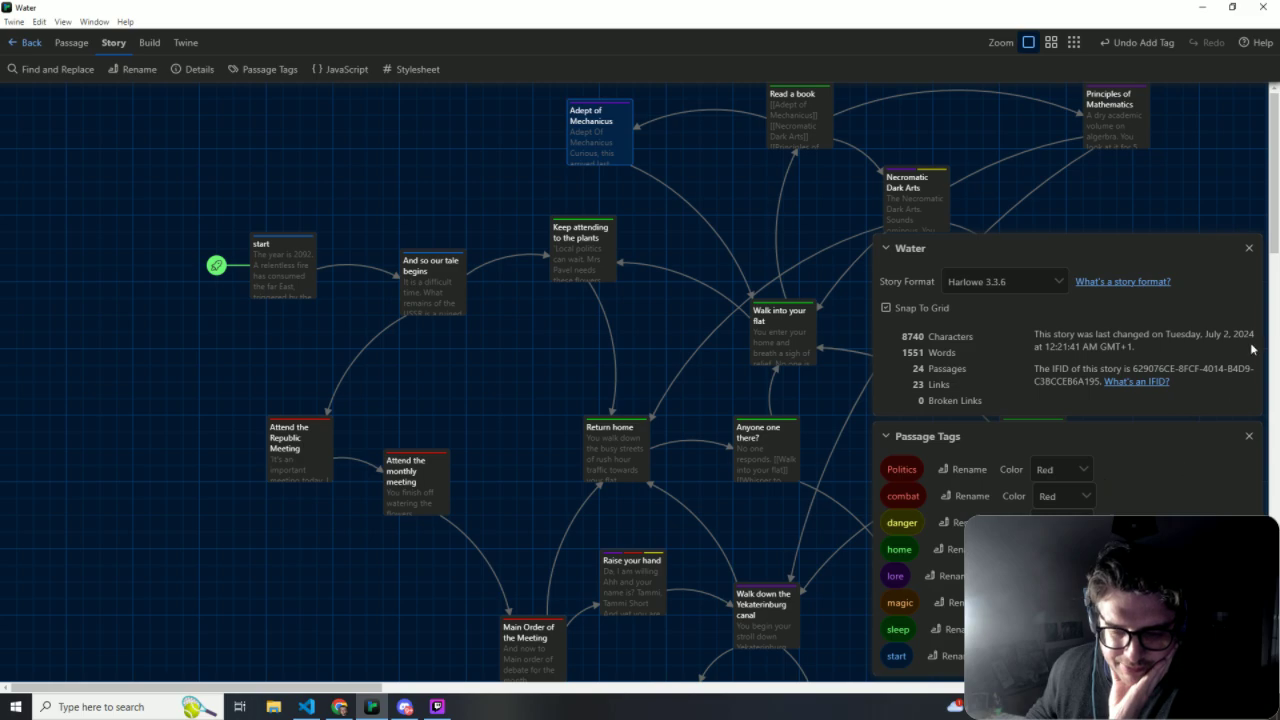
left_click(1248, 436)
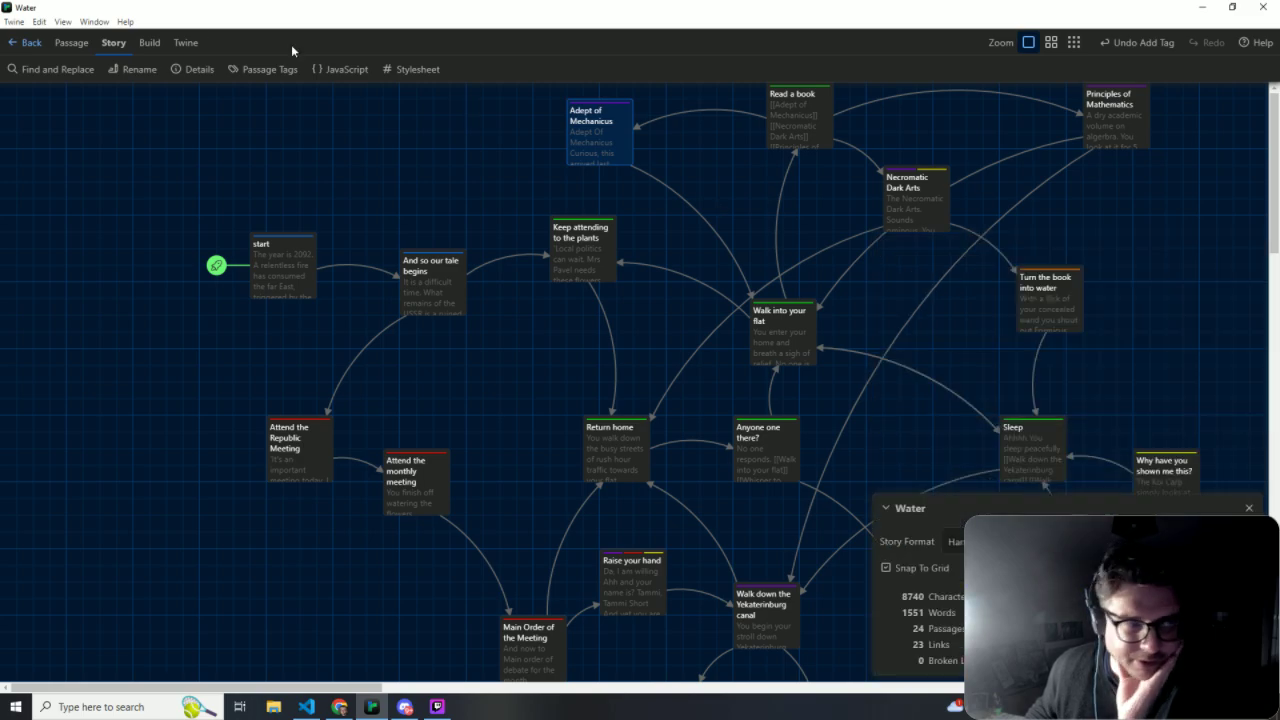
left_click(345, 69)
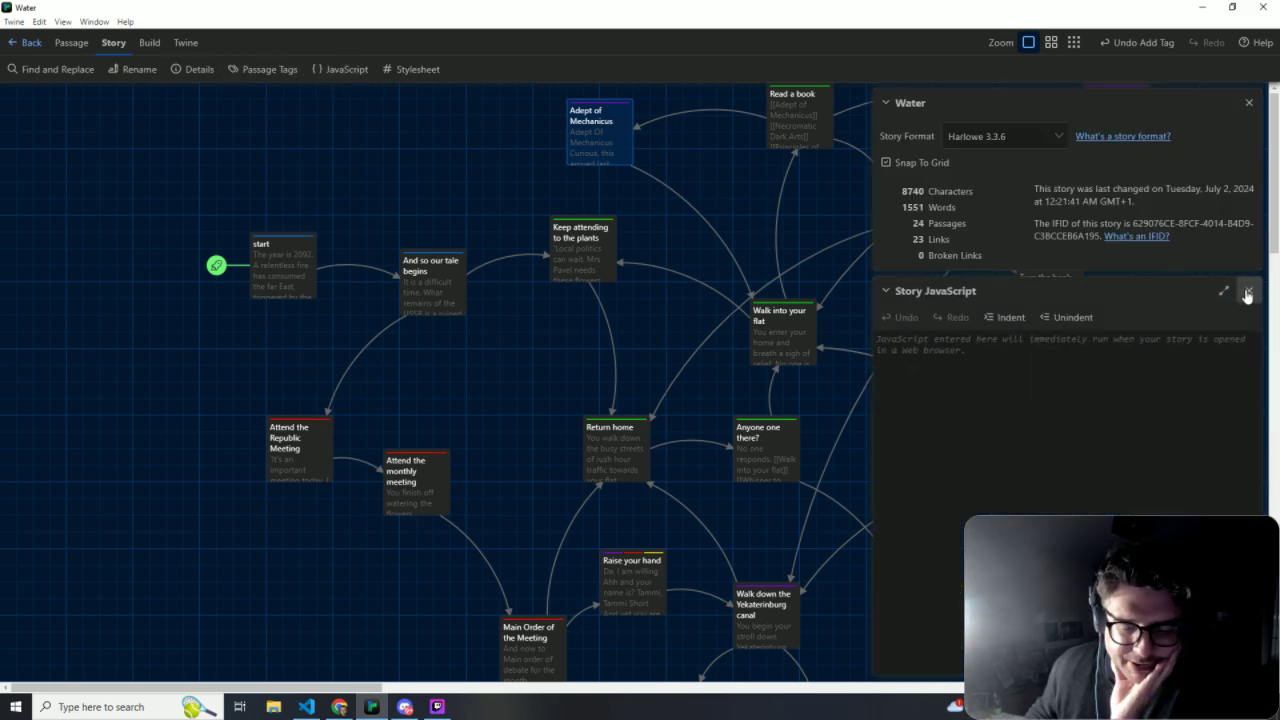
left_click(1247, 292)
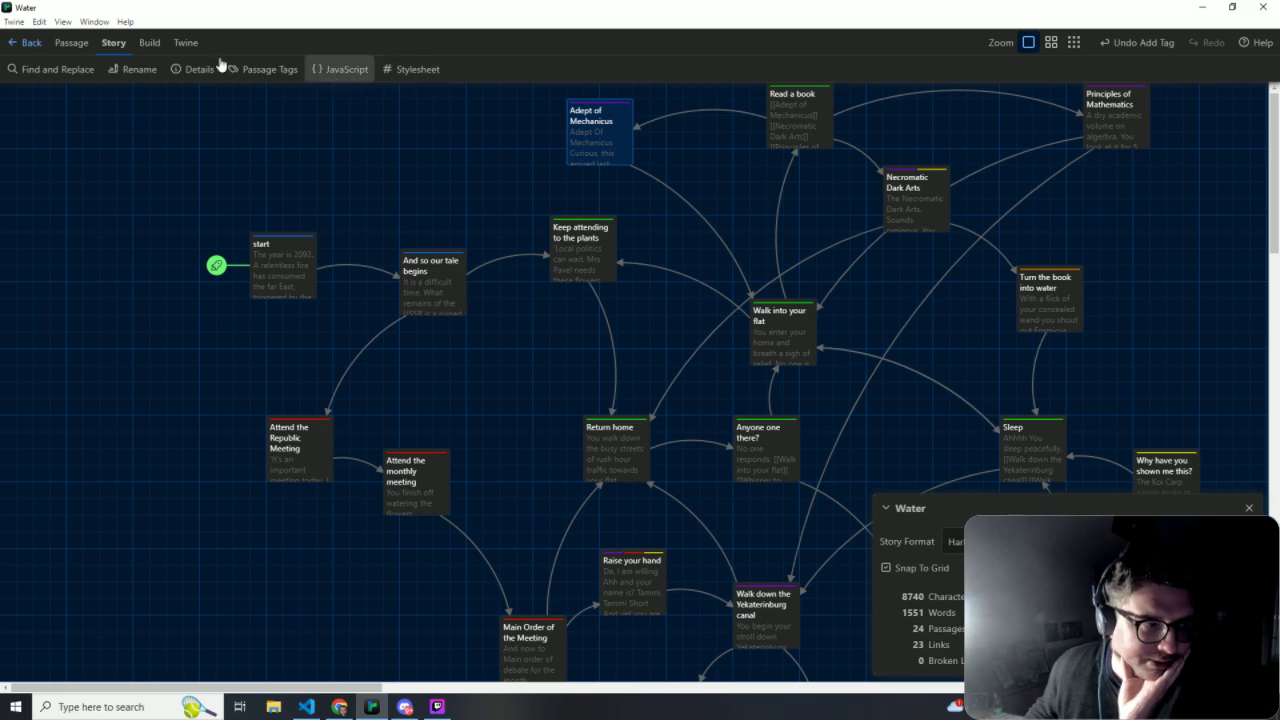
left_click(148, 42)
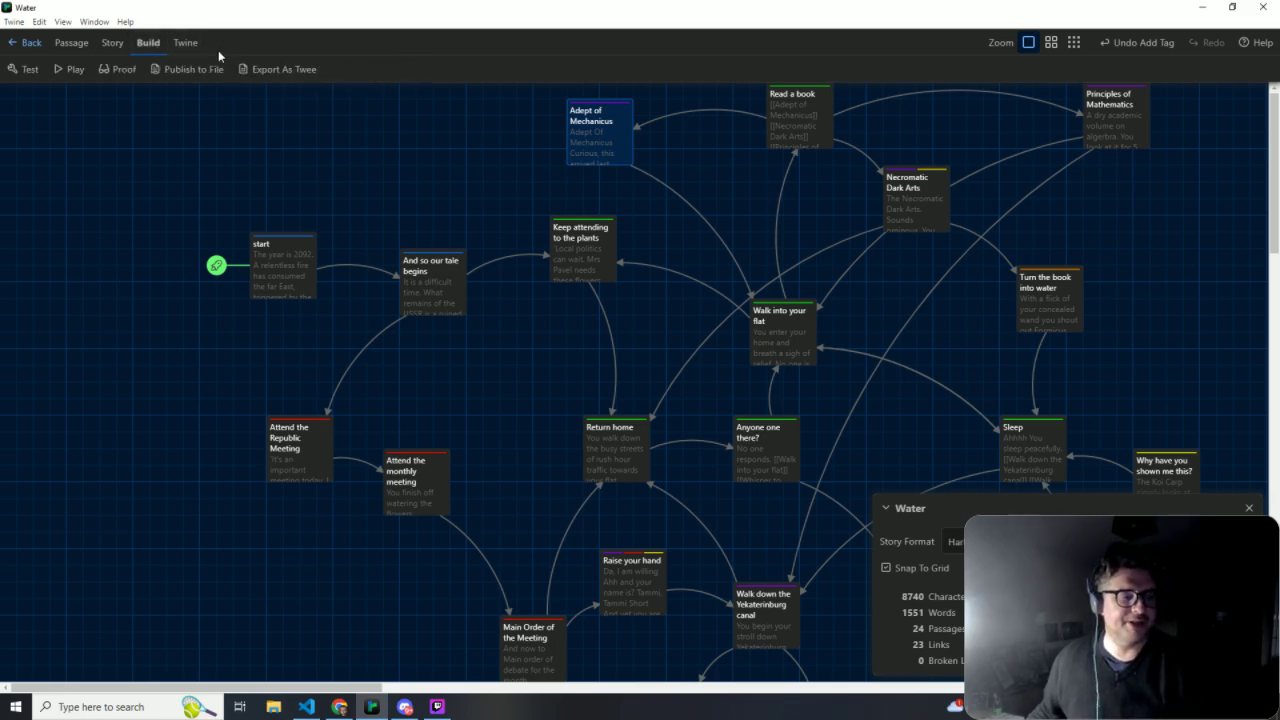
left_click(1247, 509)
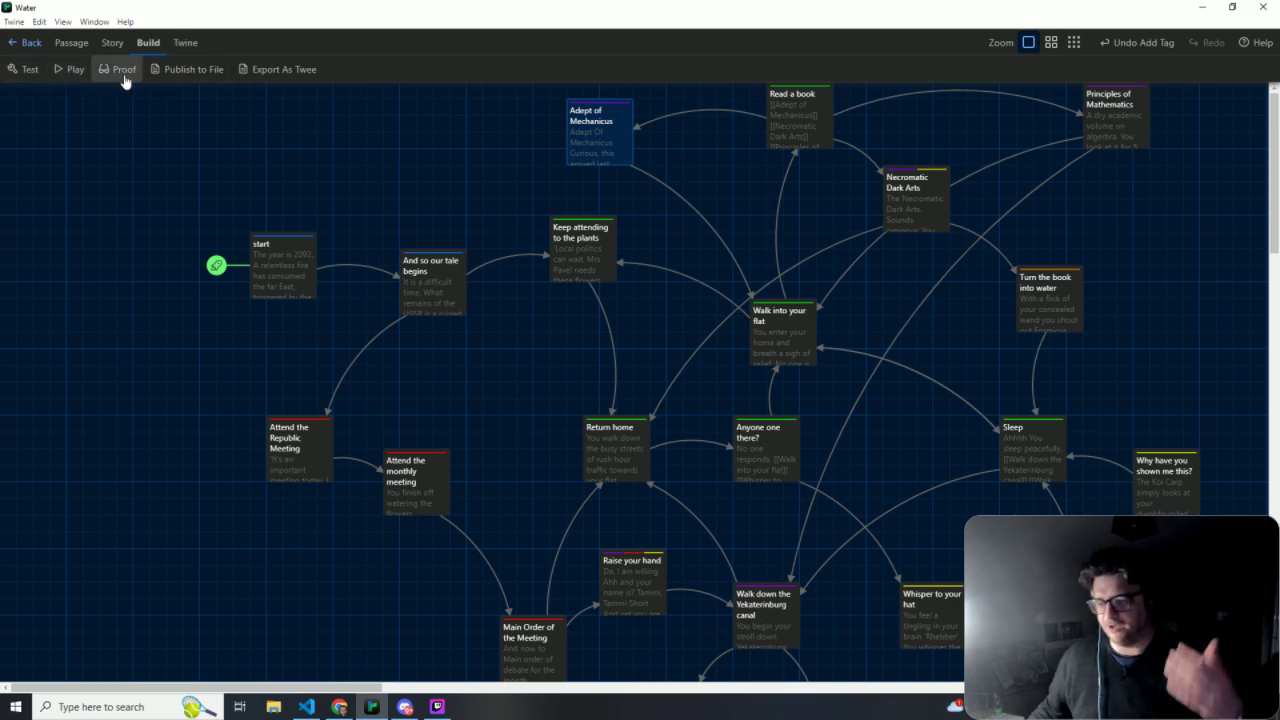
Examine the installed story formats and return to the Water story map.
left_click(188, 43)
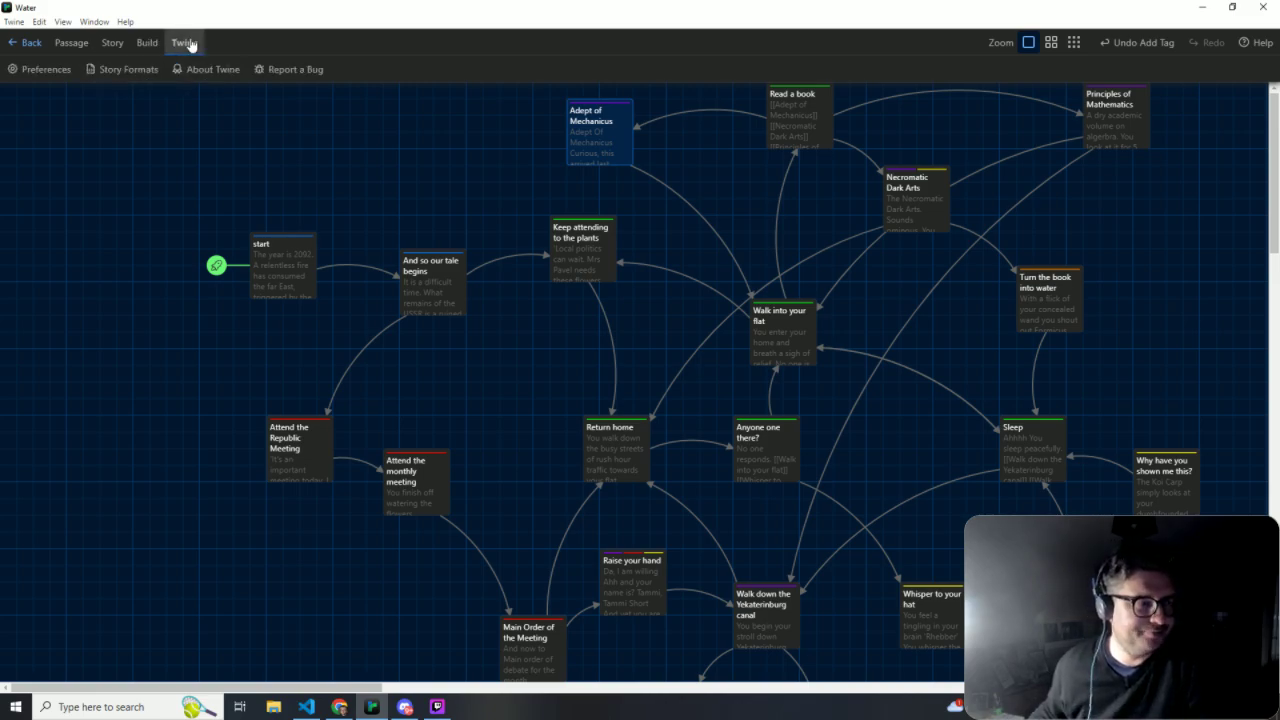
left_click(122, 69)
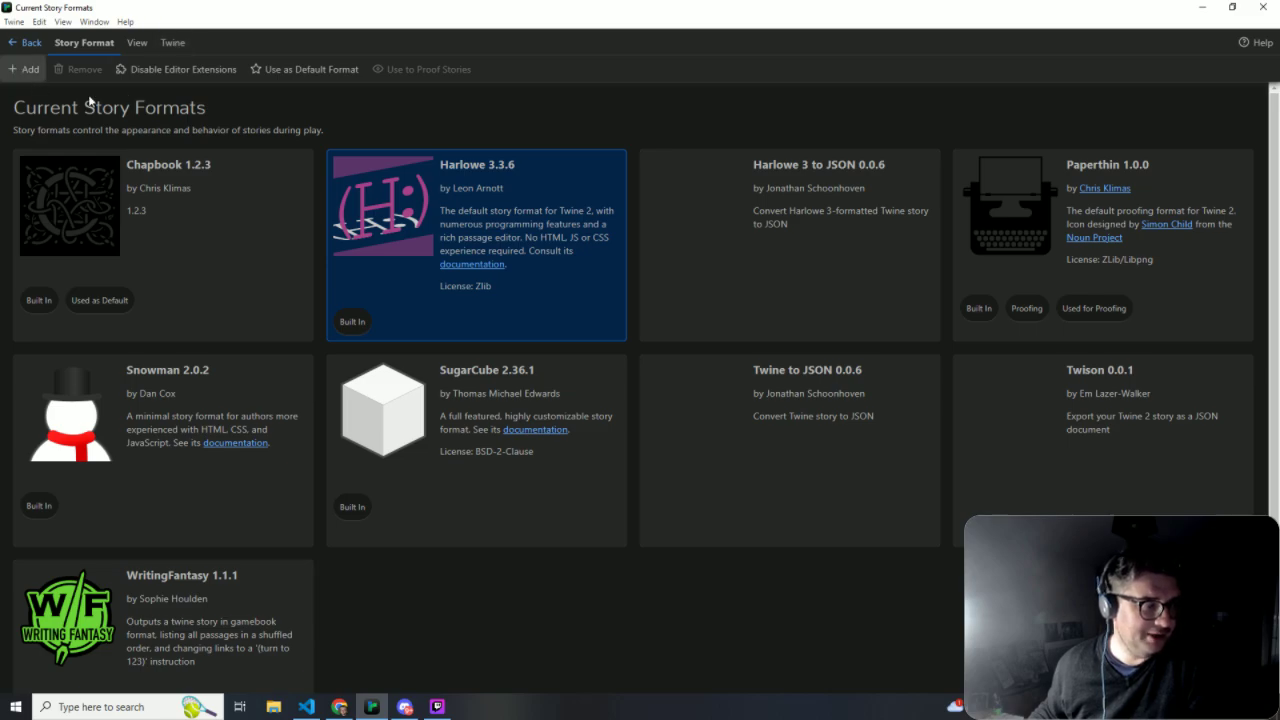
scroll(600, 470, "down", 1)
scroll(588, 449, "up", 1)
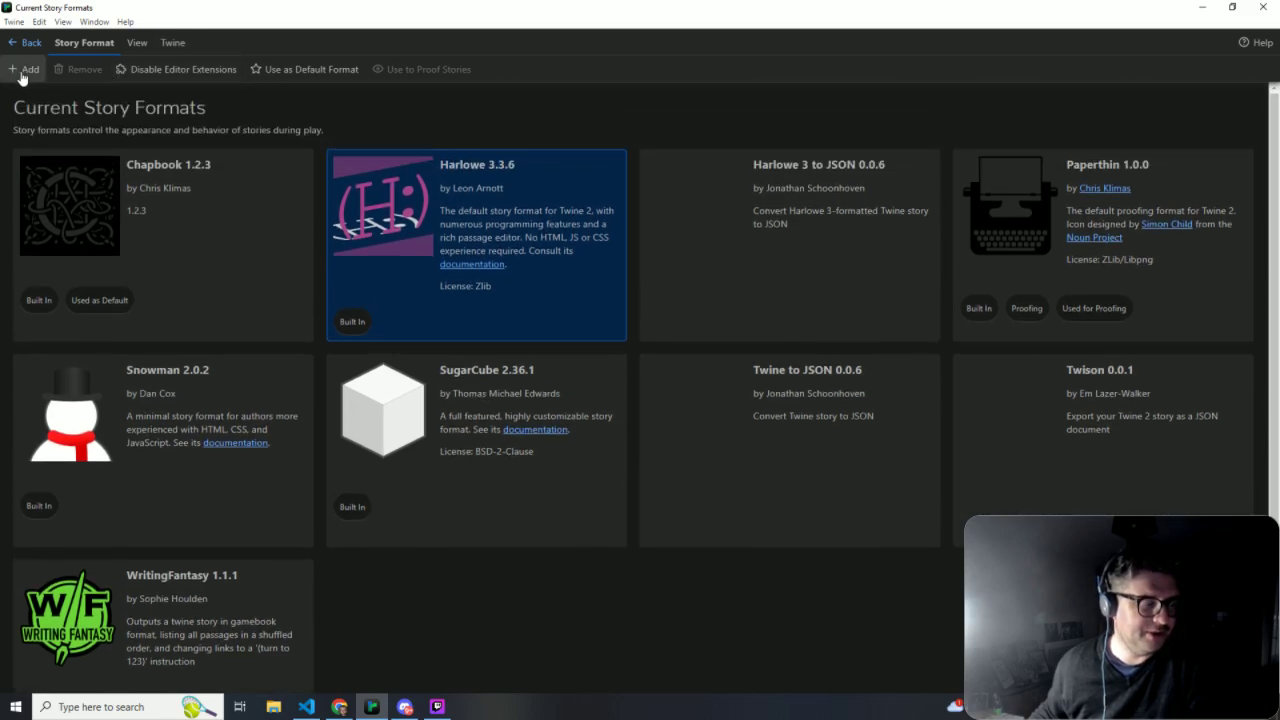
left_click(169, 42)
left_click(130, 45)
left_click(85, 44)
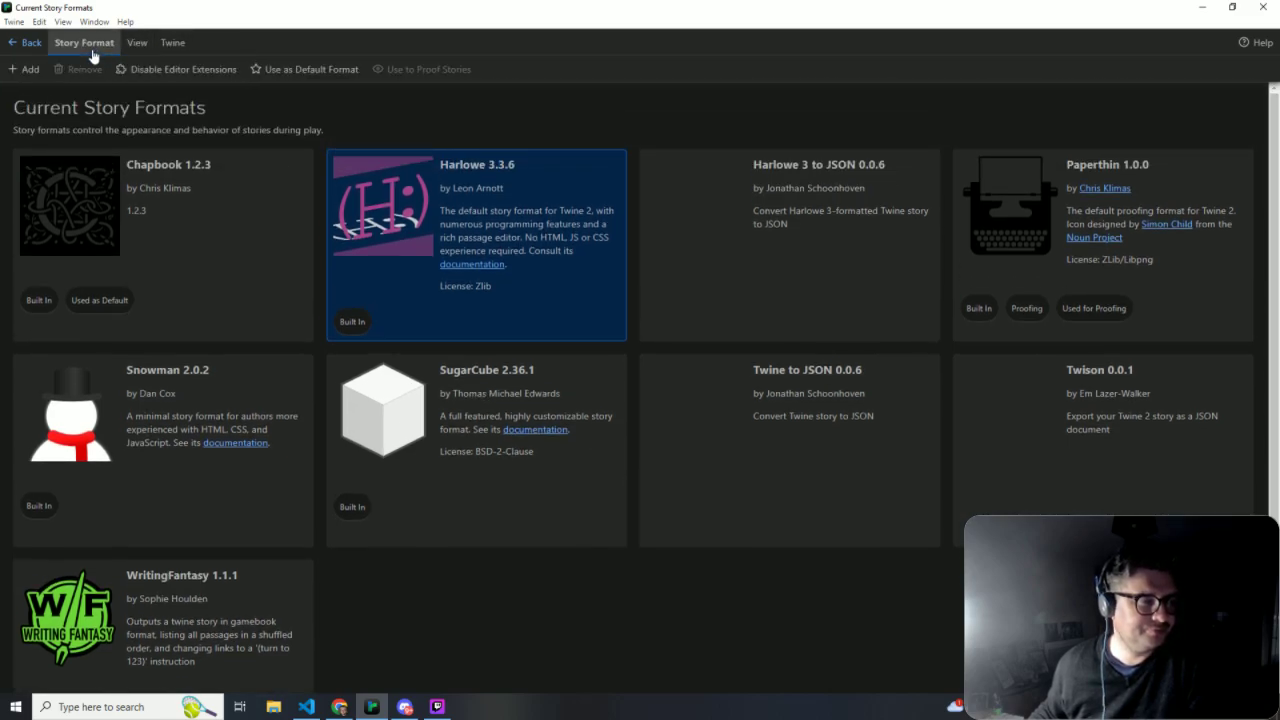
left_click(26, 42)
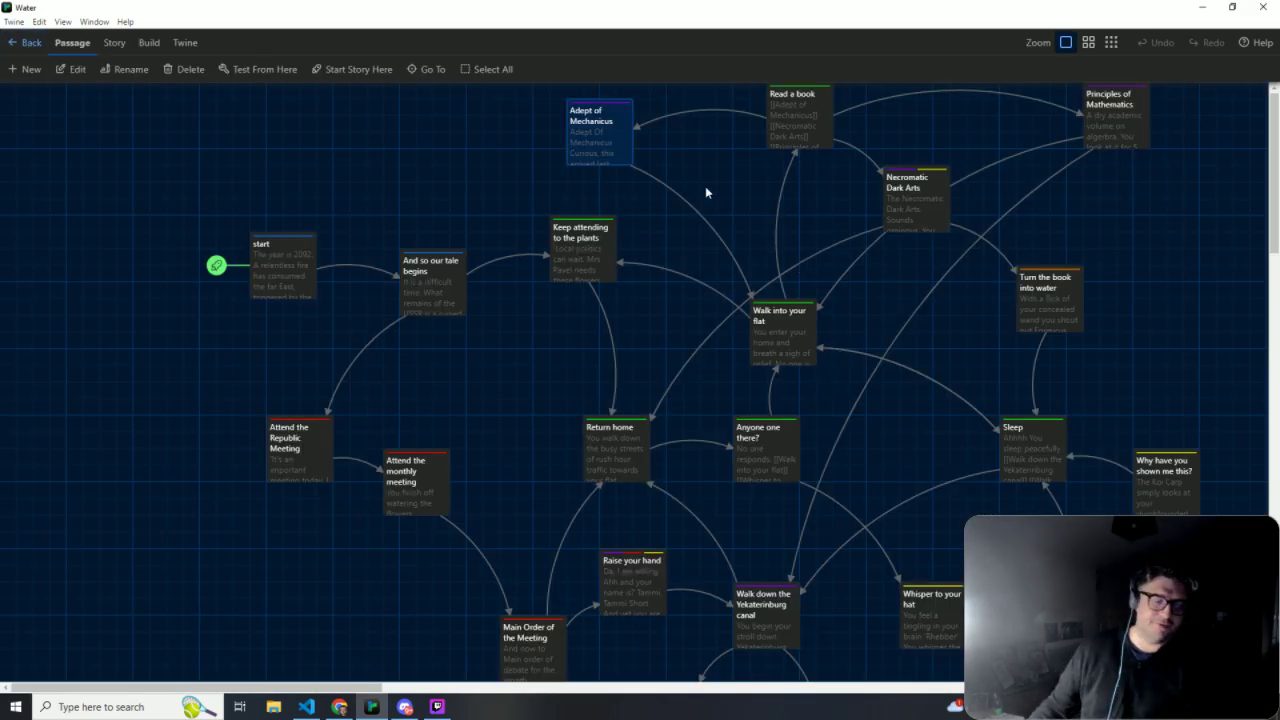
Read the passages start, And so our tale begins, and Keep attending to the plants, closing each one.
double_click(260, 254)
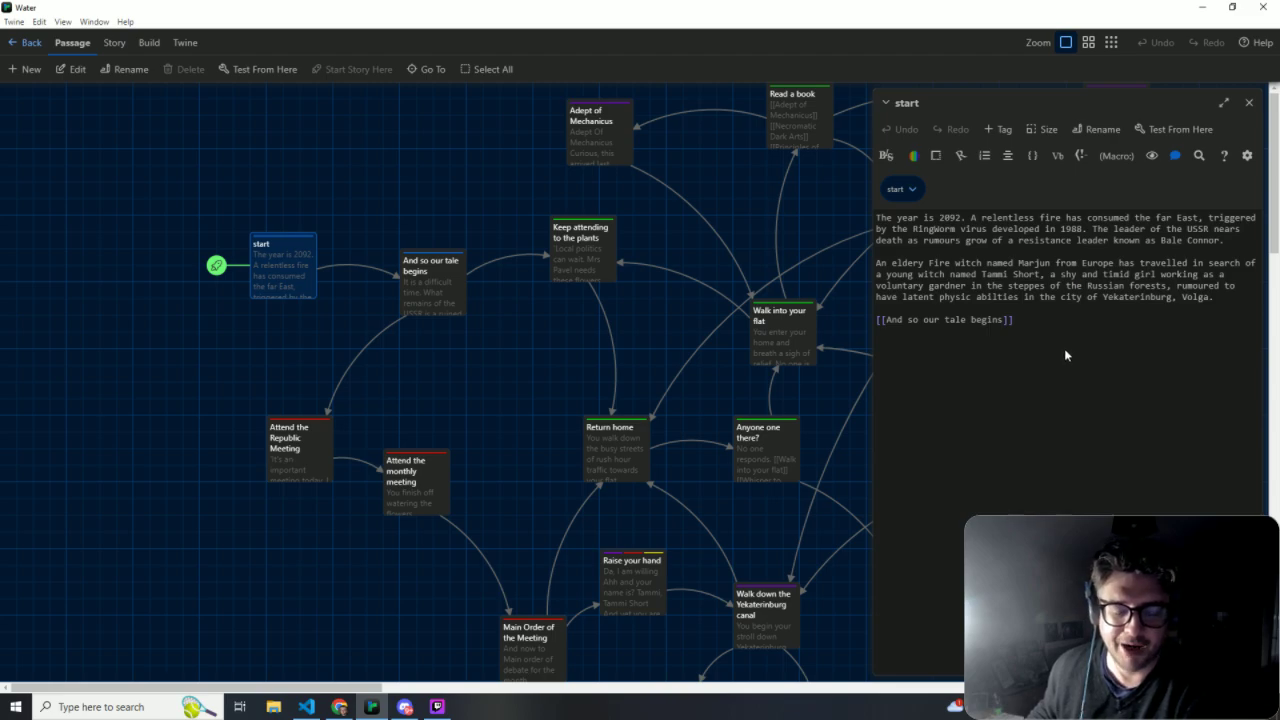
left_click(1253, 110)
double_click(404, 284)
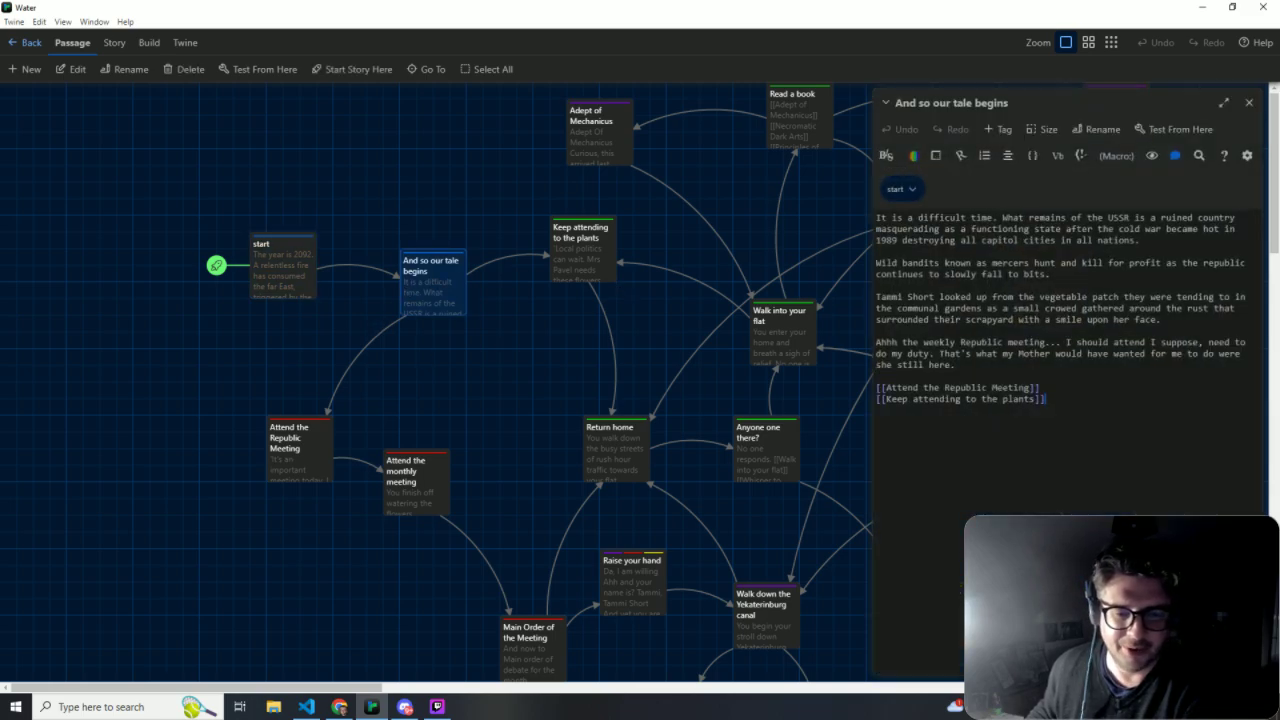
left_click(1248, 102)
double_click(583, 237)
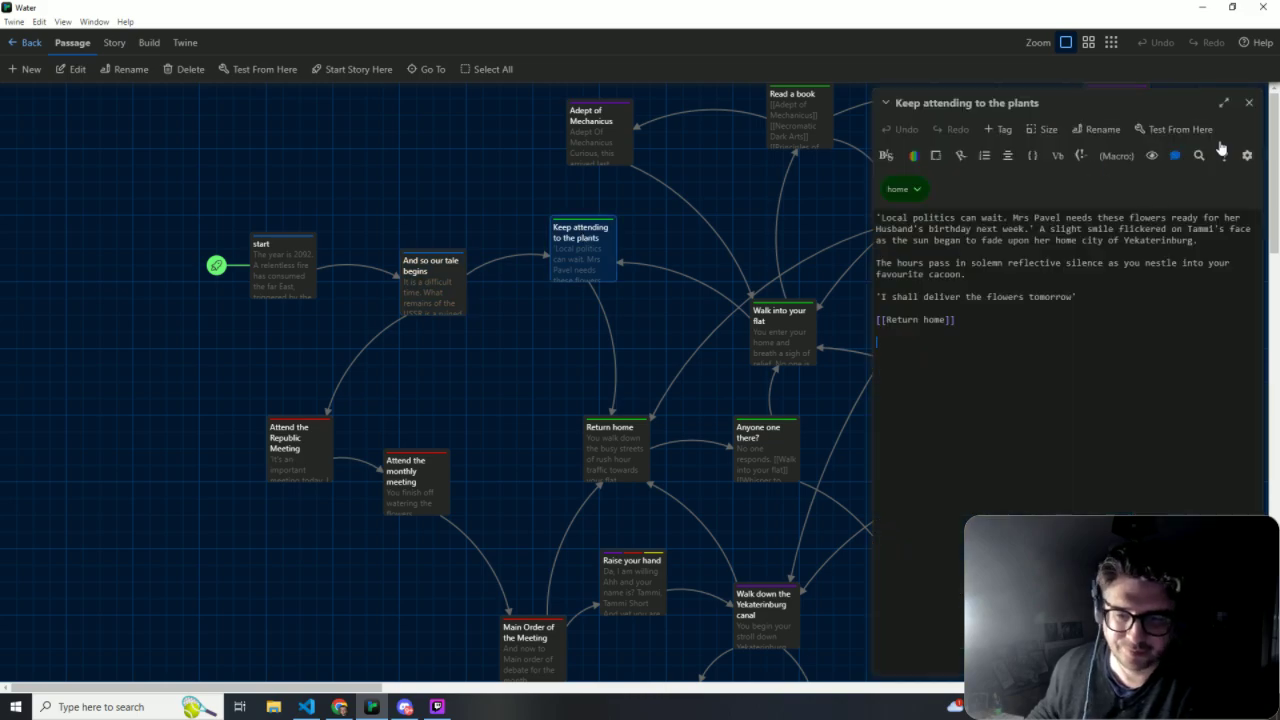
left_click(1249, 102)
View the Adept of Mechanicus passage with its lore tag, reopen Keep attending to the plants, and close both.
double_click(601, 123)
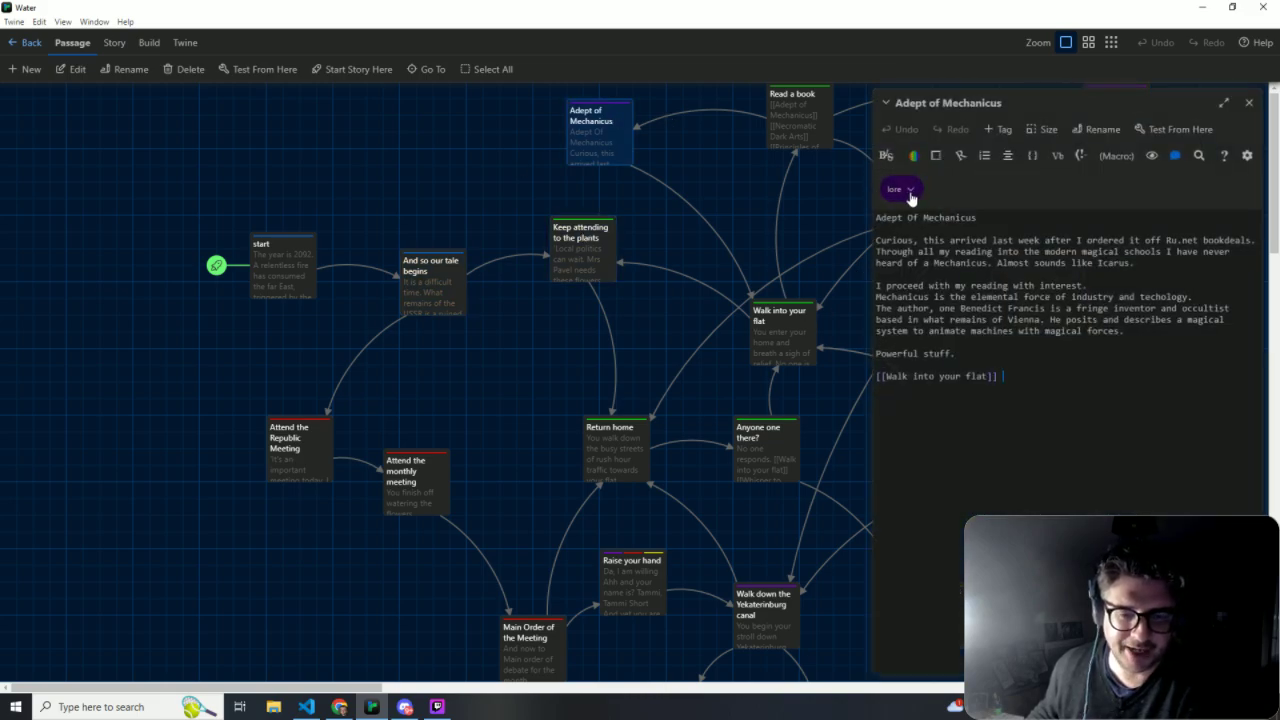
double_click(575, 258)
left_click(1250, 130)
left_click(1250, 103)
Read the Walk down the Yekaterinburg canal and Turn the book into water passages, closing each one.
scroll(800, 350, "down", 2)
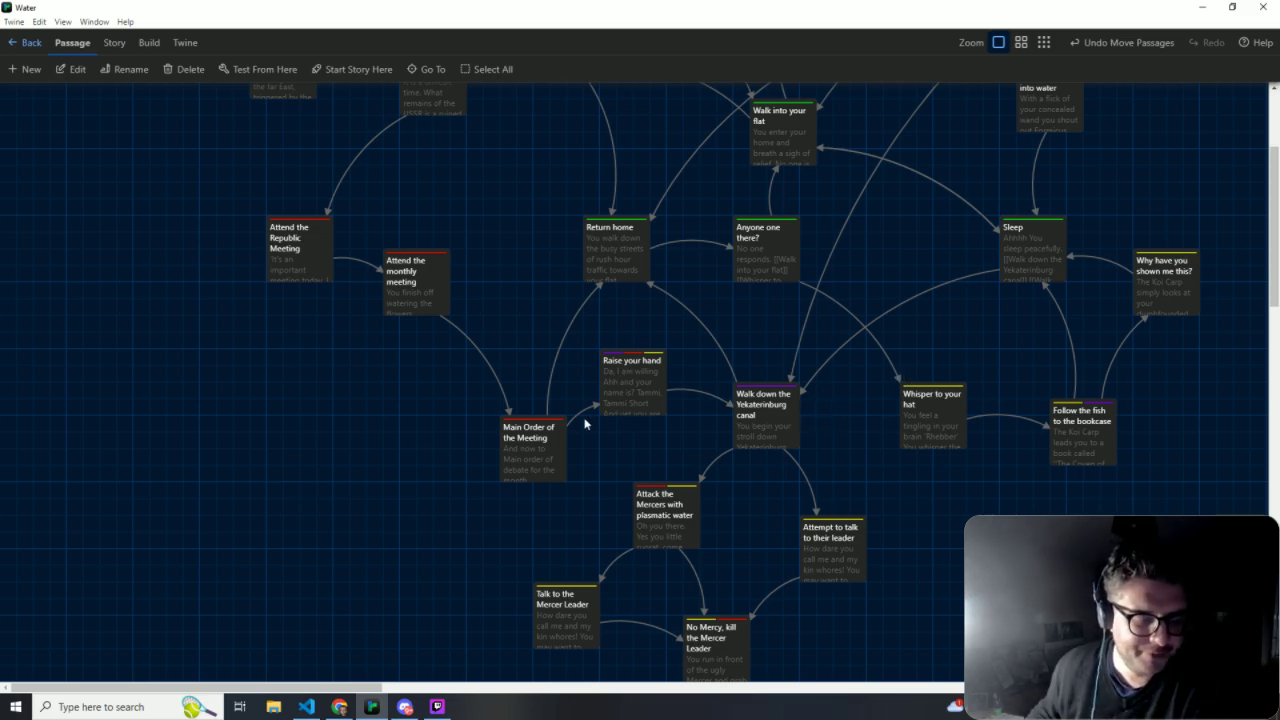
scroll(650, 518, "down", 2)
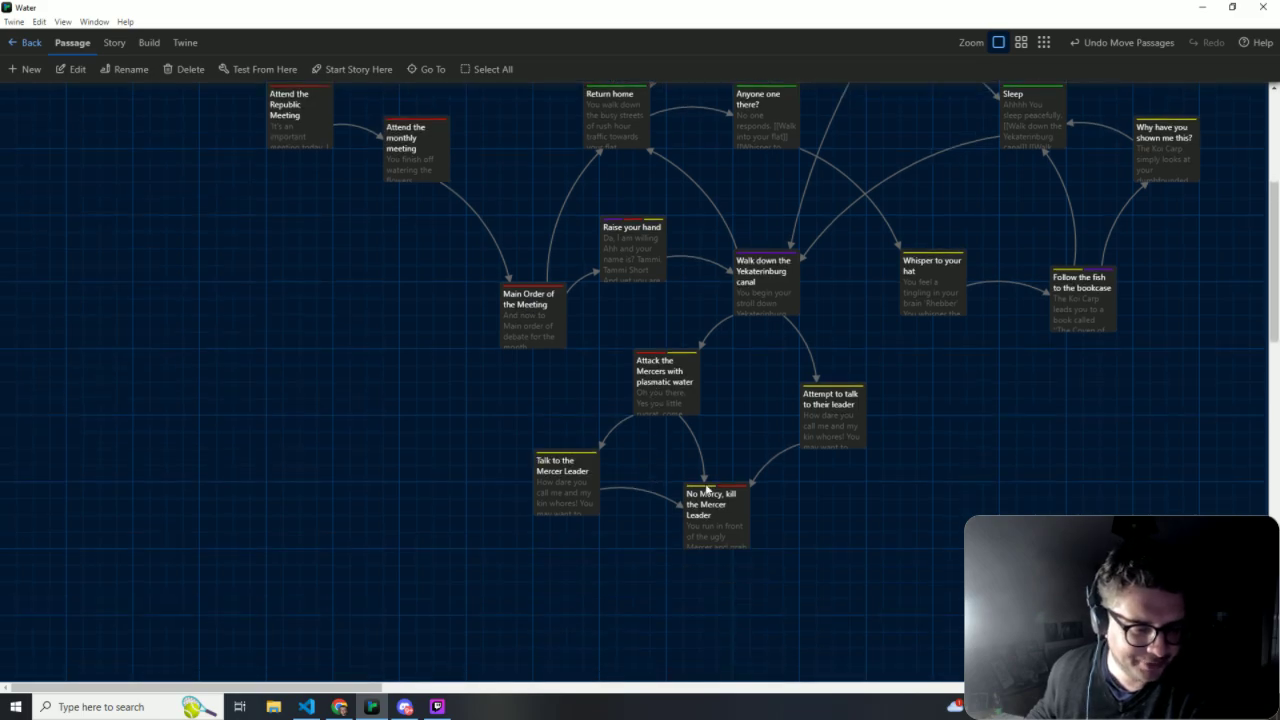
scroll(765, 452, "up", 3)
double_click(765, 480)
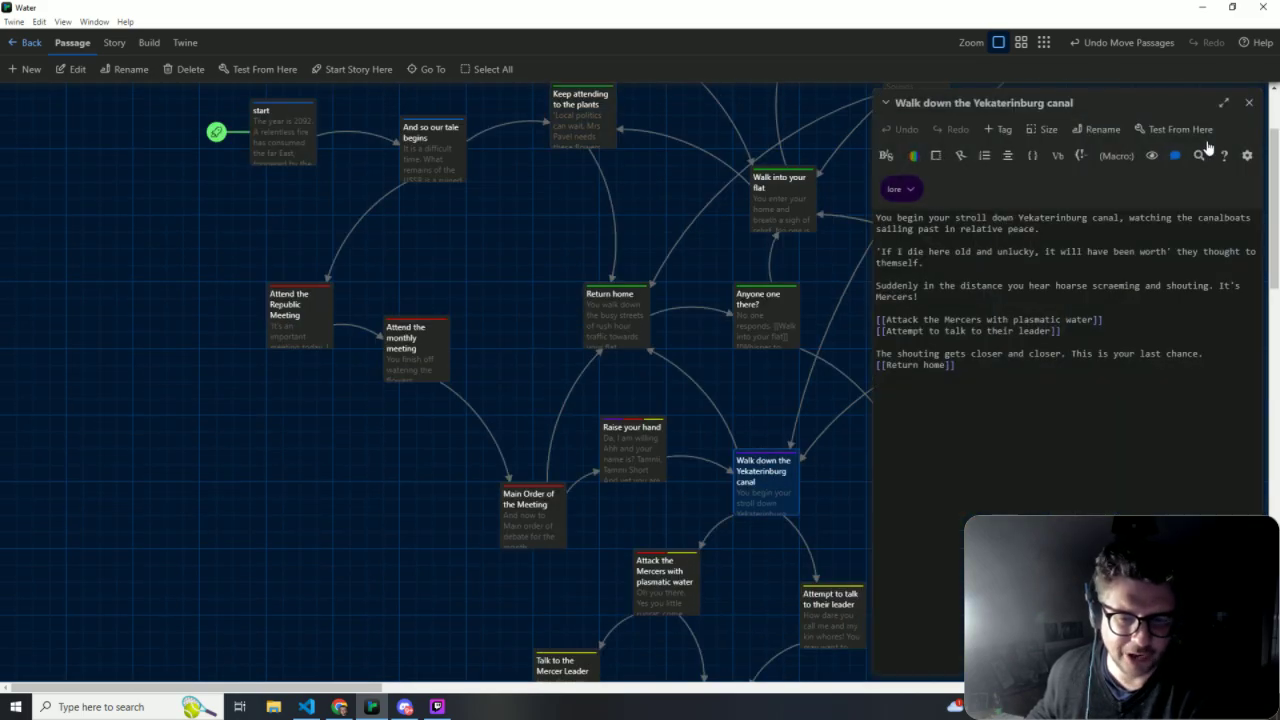
left_click(1249, 103)
scroll(770, 320, "up", 2)
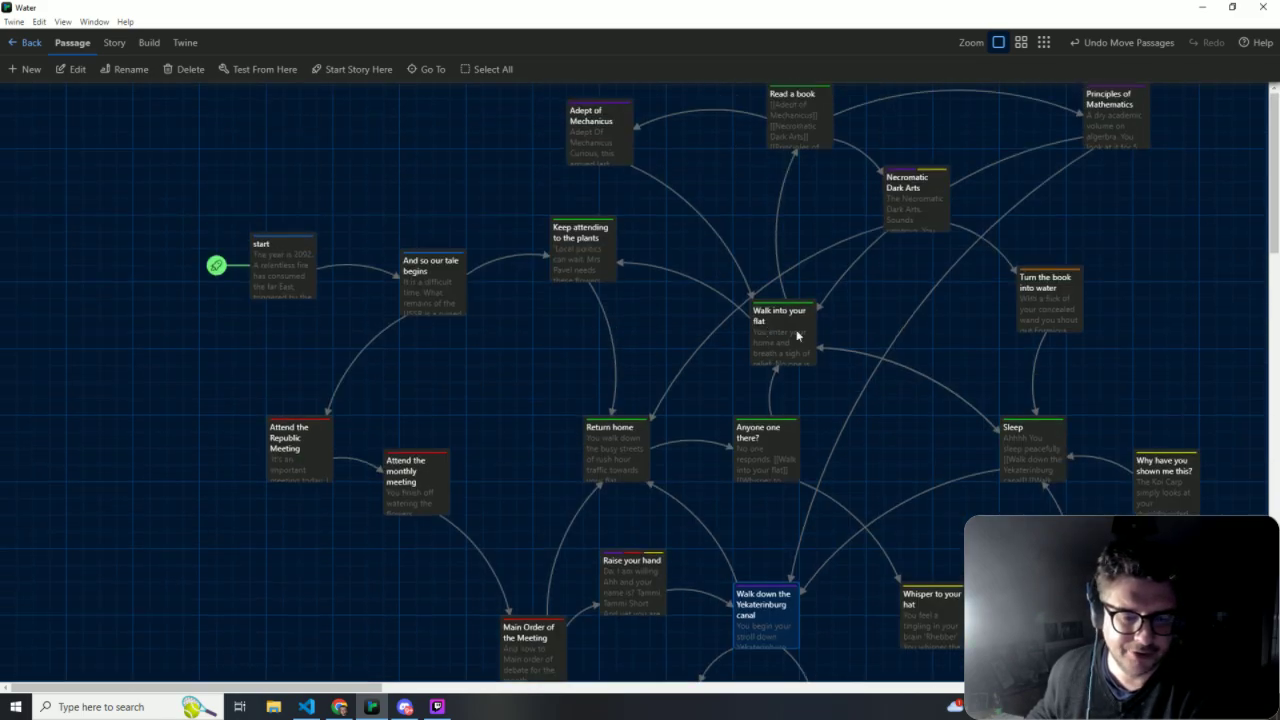
double_click(1049, 293)
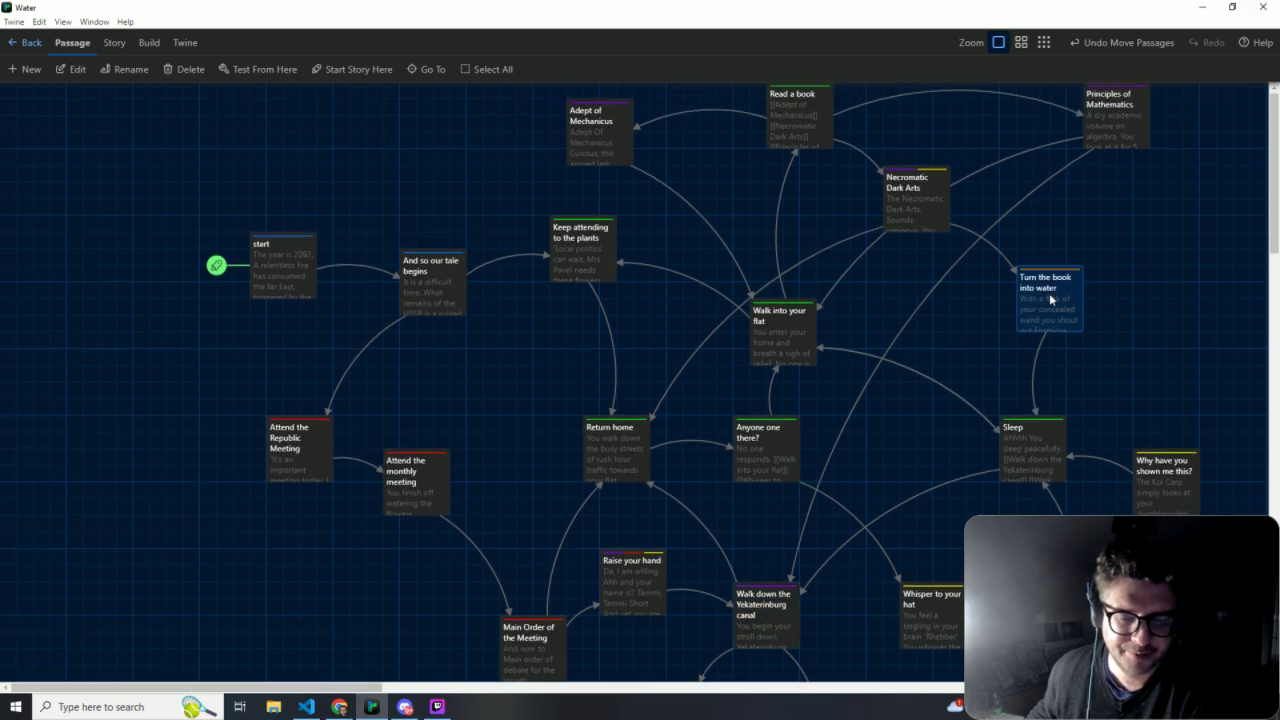
left_click(1249, 103)
Read the Talk to the Mercer Leader passage and close it.
scroll(849, 393, "down", 3)
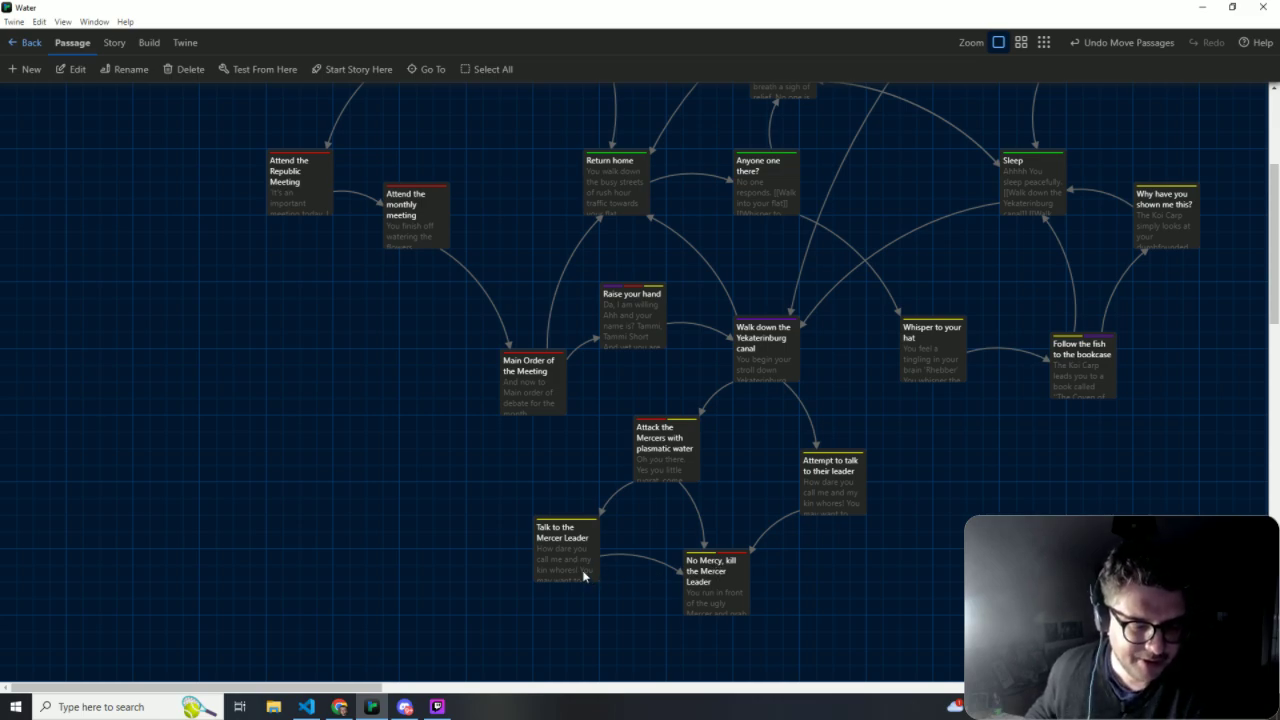
double_click(577, 555)
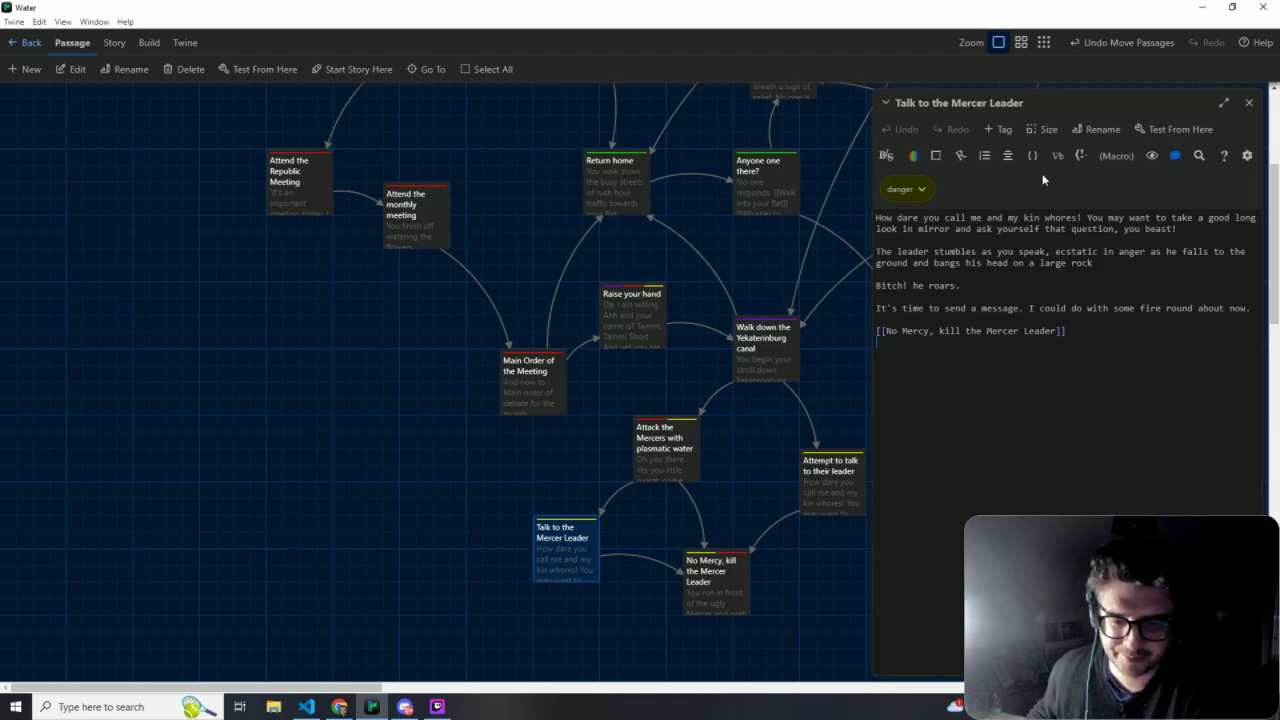
left_click(1249, 103)
Add the existing magic tag to the No Mercy, kill the Mercer Leader passage and close it.
left_click(717, 565)
double_click(717, 565)
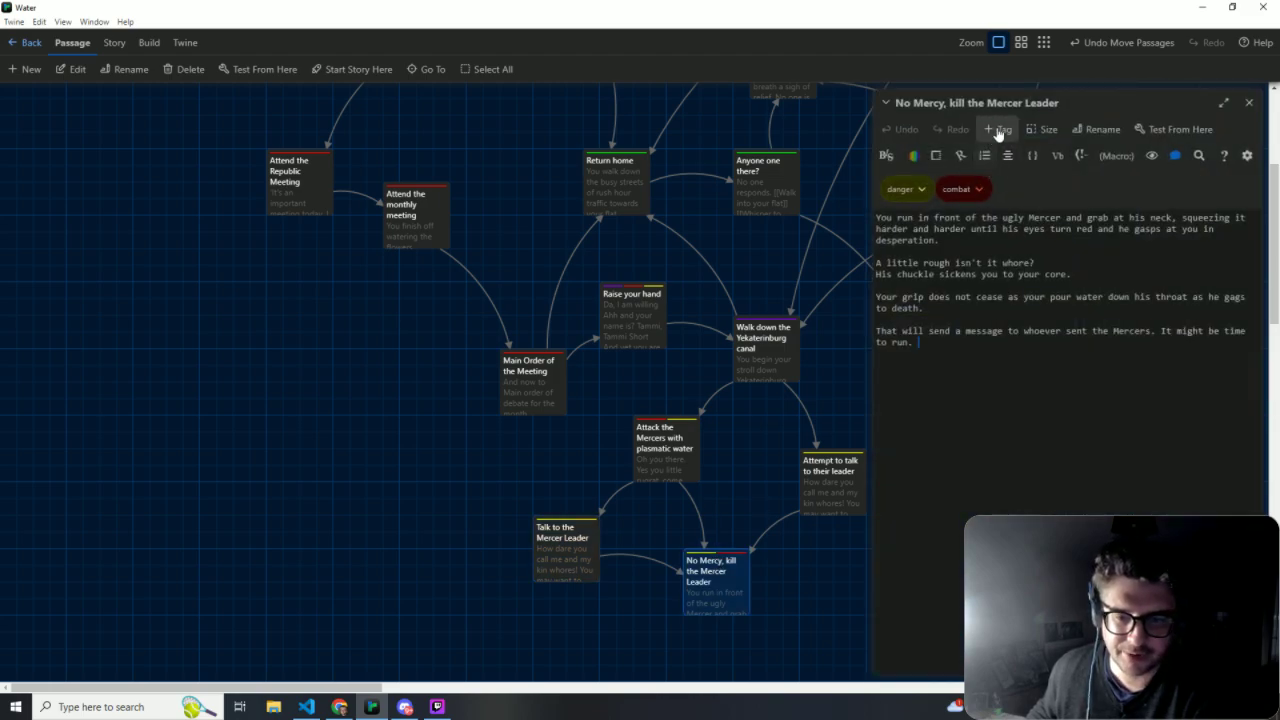
left_click(998, 129)
left_click(995, 162)
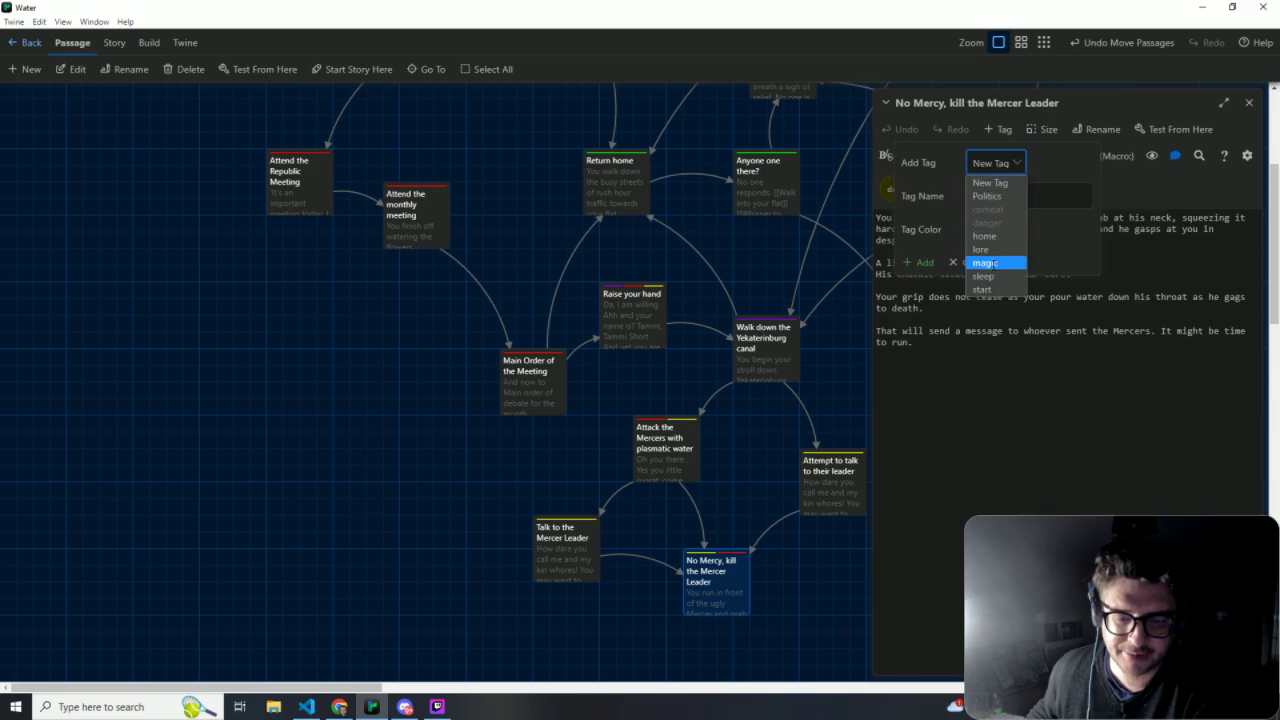
left_click(987, 262)
left_click(919, 262)
left_click(1246, 103)
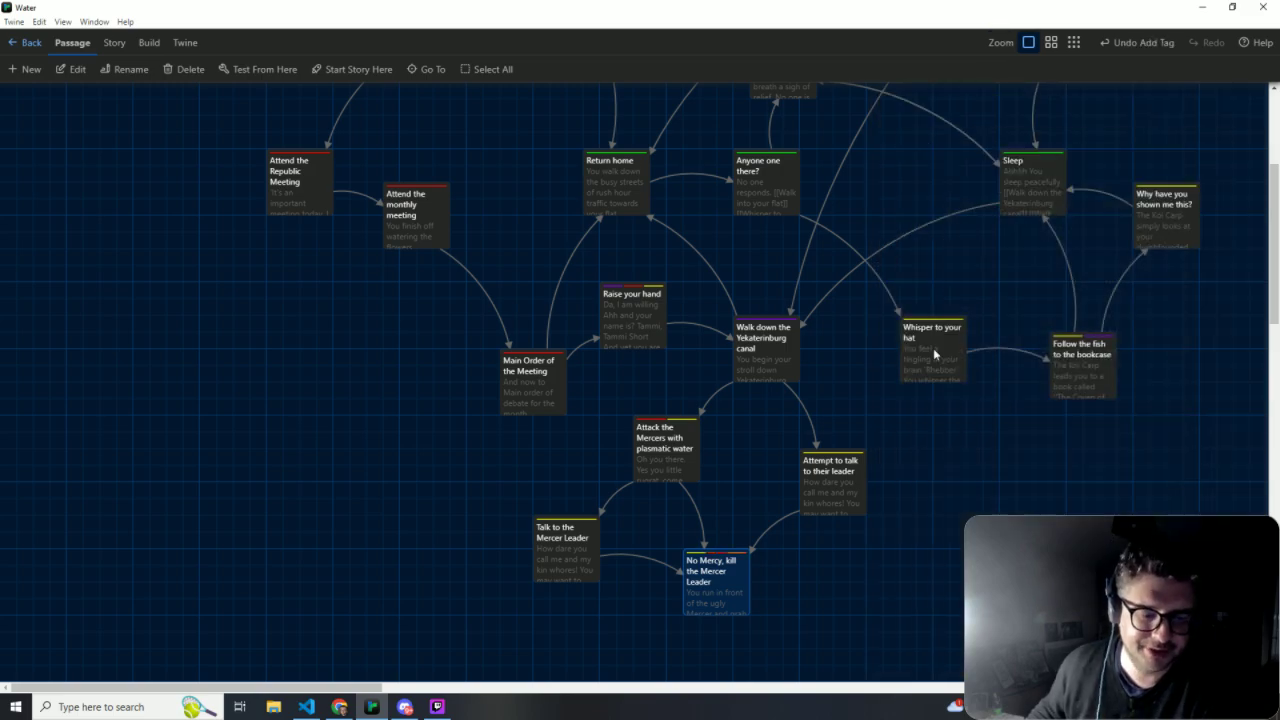
Run a test of the story from the start passage.
scroll(952, 331, "up", 5)
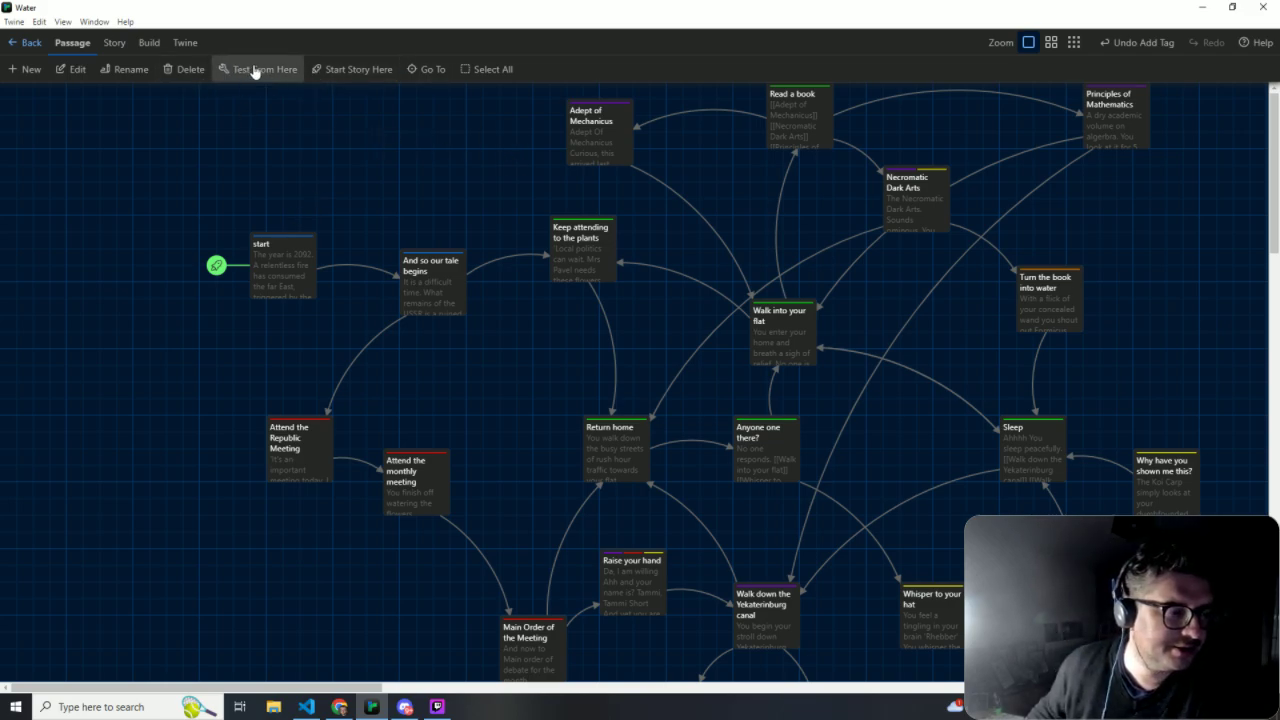
left_click(271, 254)
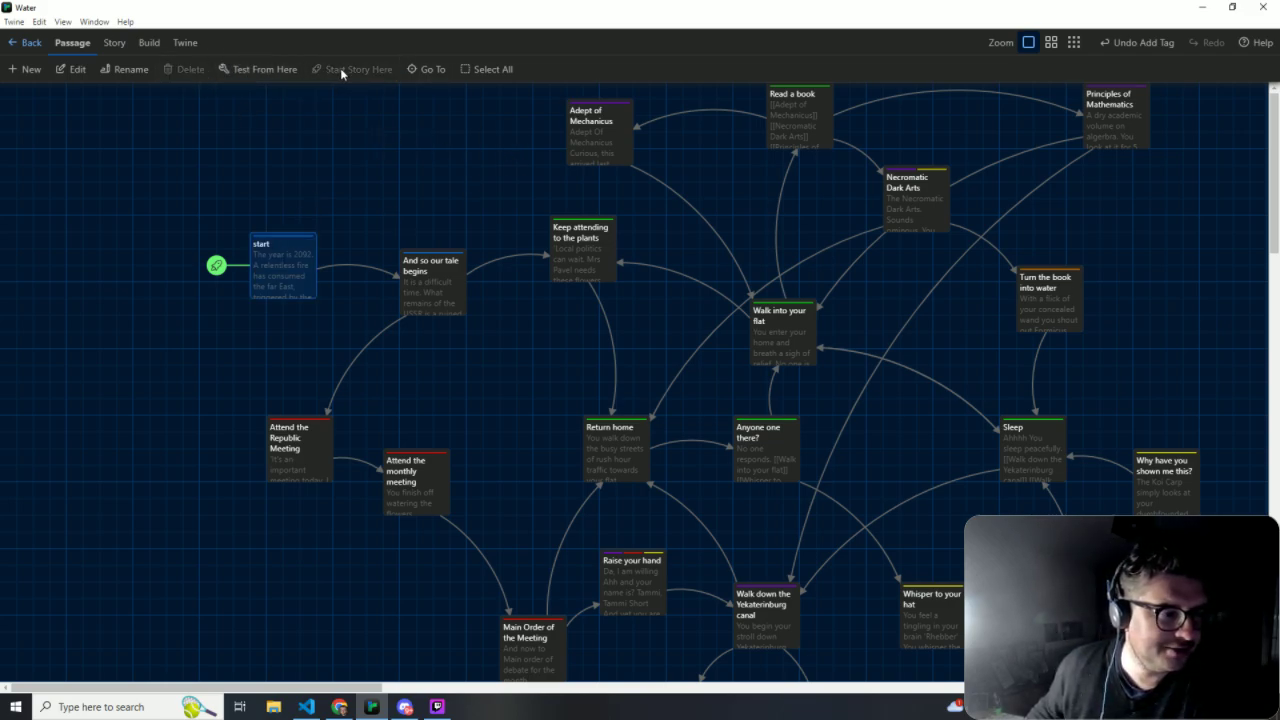
left_click(278, 75)
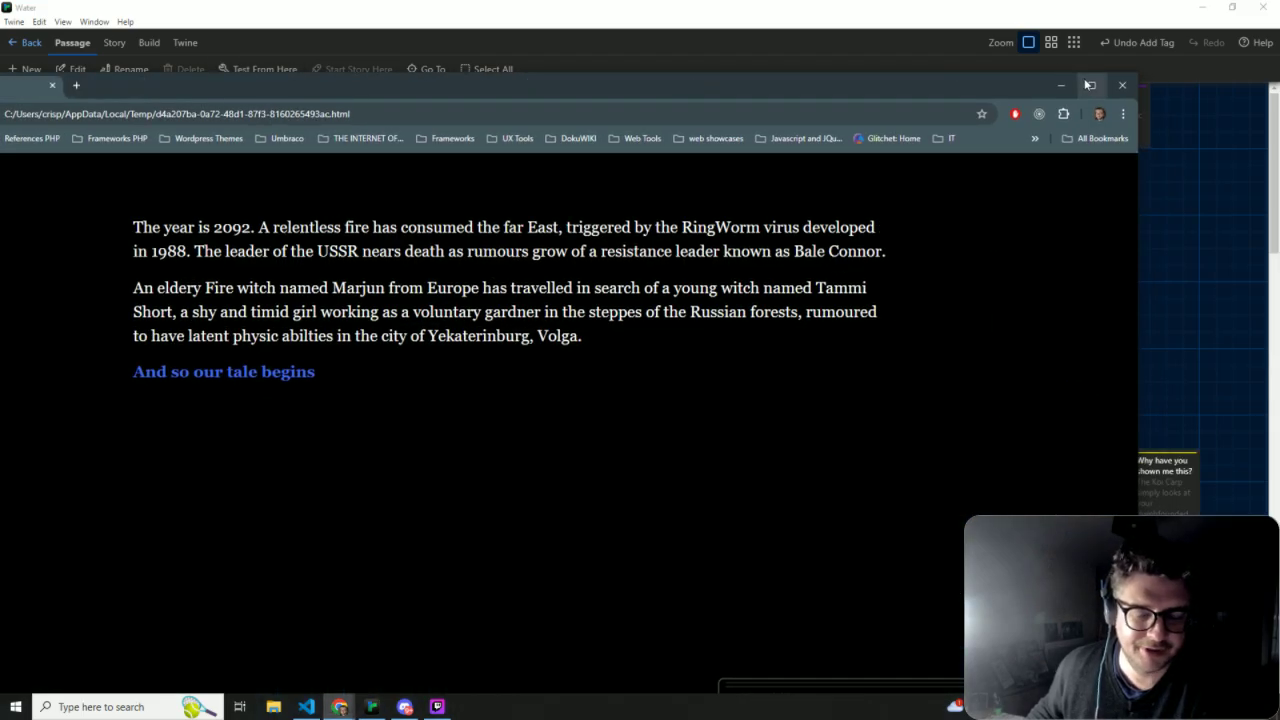
Maximize the test window and play from And so our tale begins through Keep attending to the plants, ending at Whisper to your hat.
left_click(1089, 85)
left_click(386, 300)
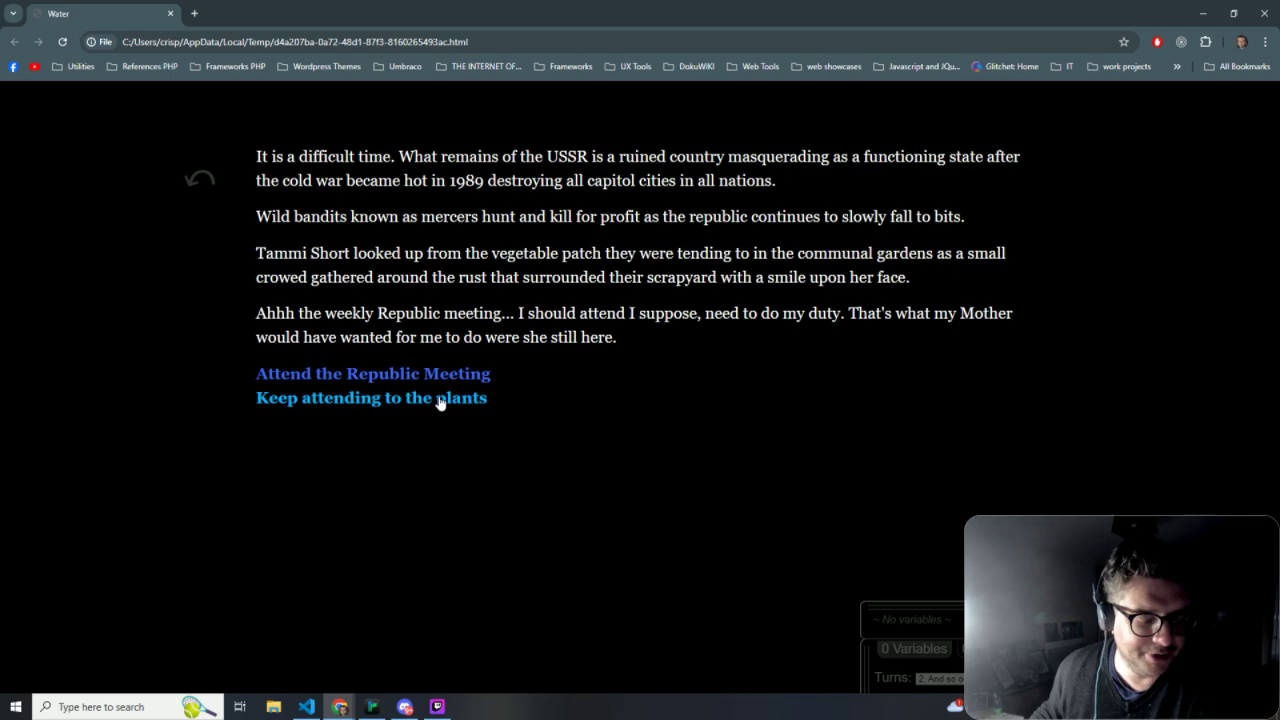
left_click(360, 401)
left_click(340, 292)
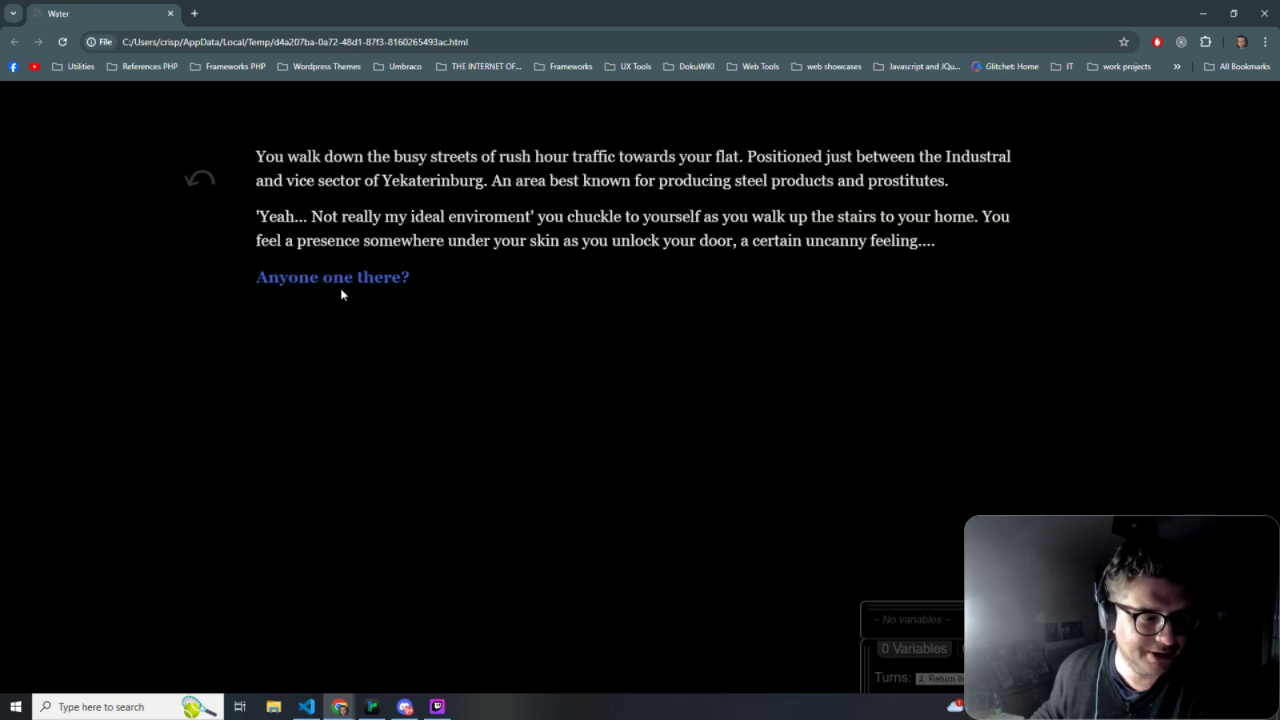
left_click(386, 278)
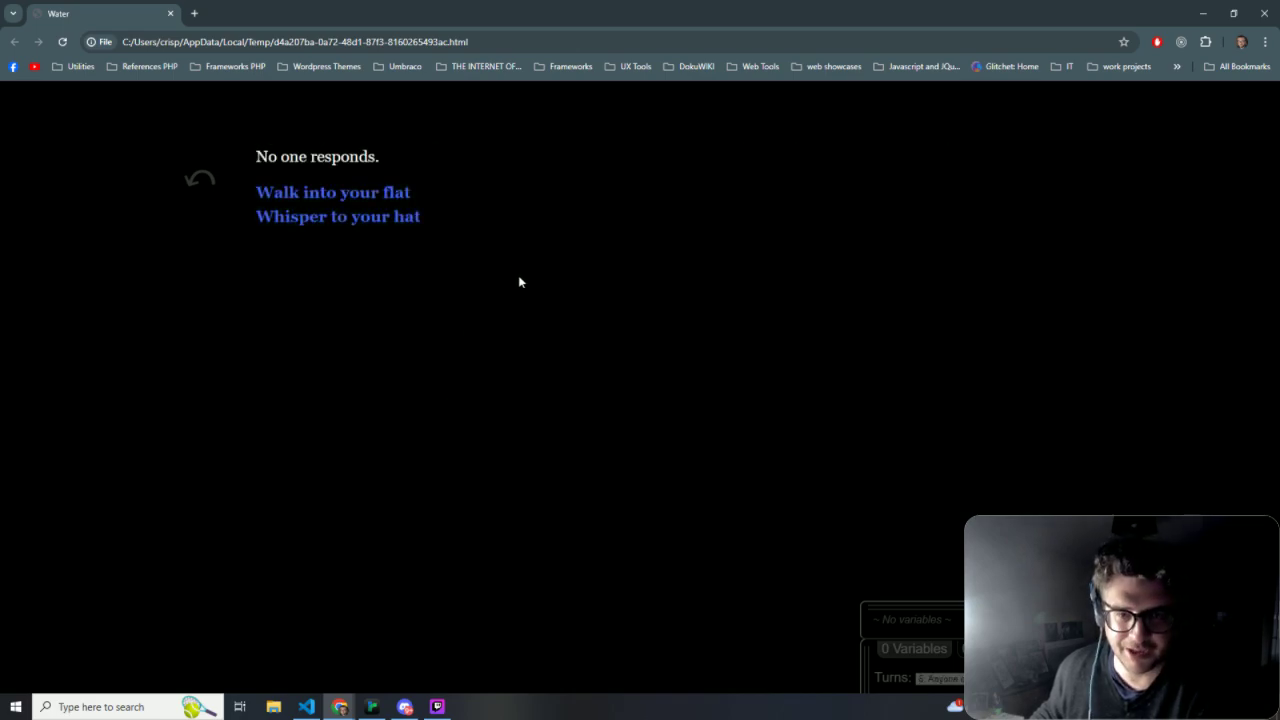
left_click(380, 218)
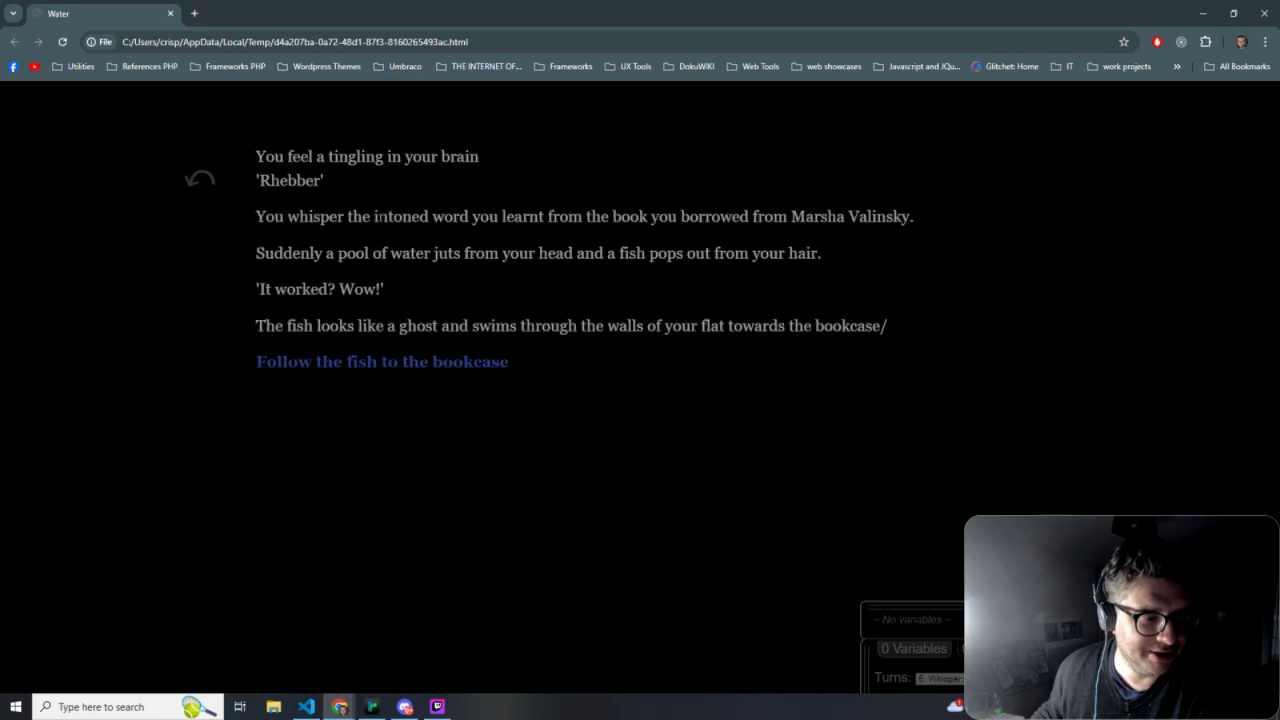
Play on from Follow the fish to the bookcase through Sleep to the Adept of Mechanicus book, and walk back into the flat.
left_click(434, 361)
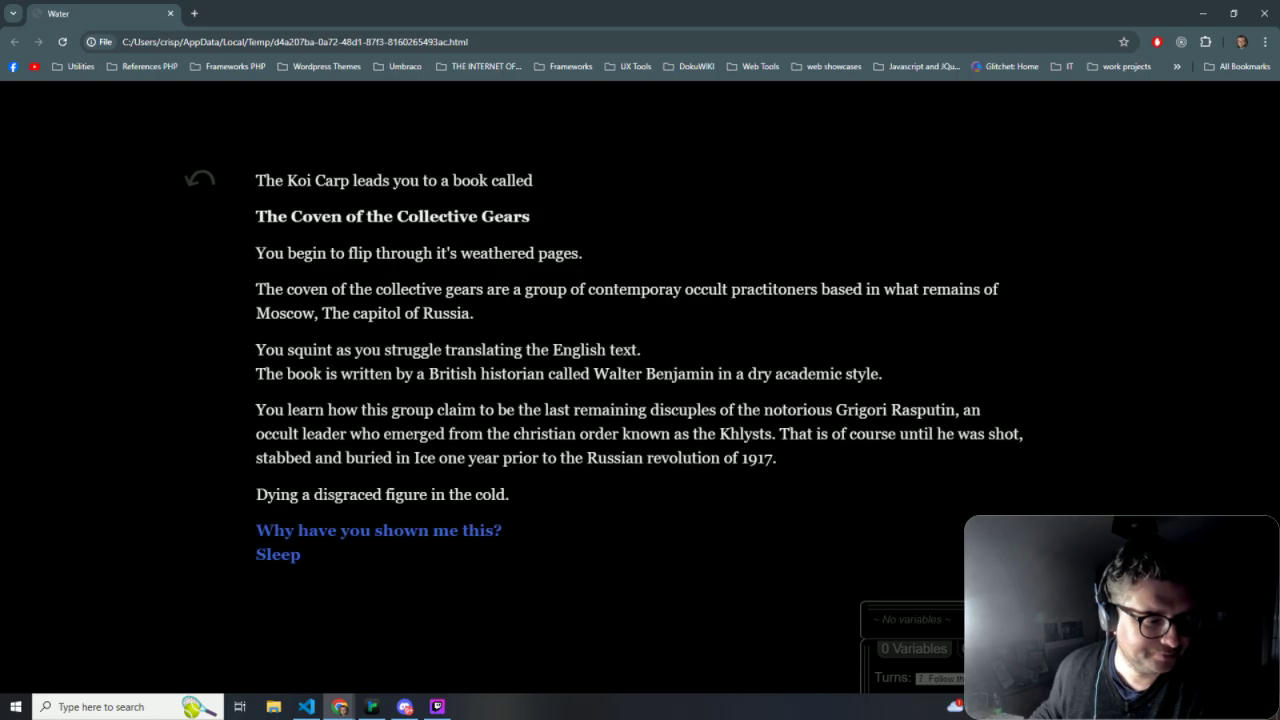
left_click(331, 531)
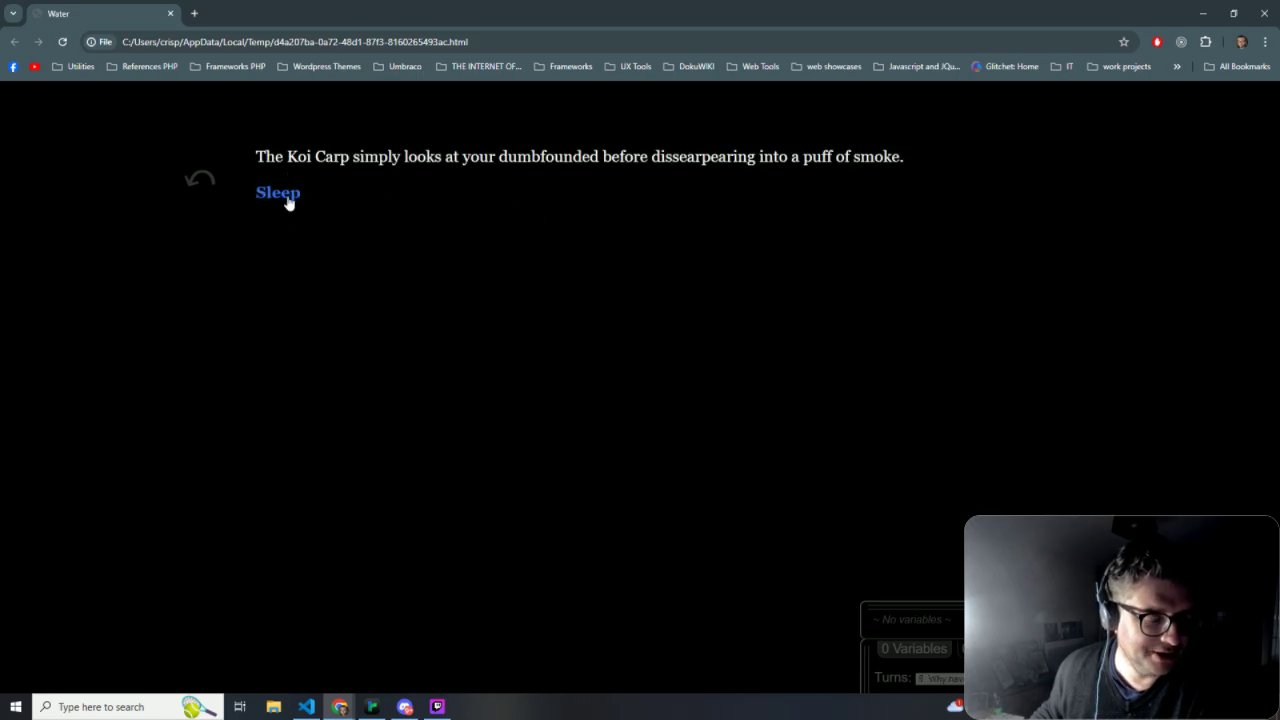
left_click(285, 195)
left_click(338, 281)
left_click(334, 244)
left_click(364, 166)
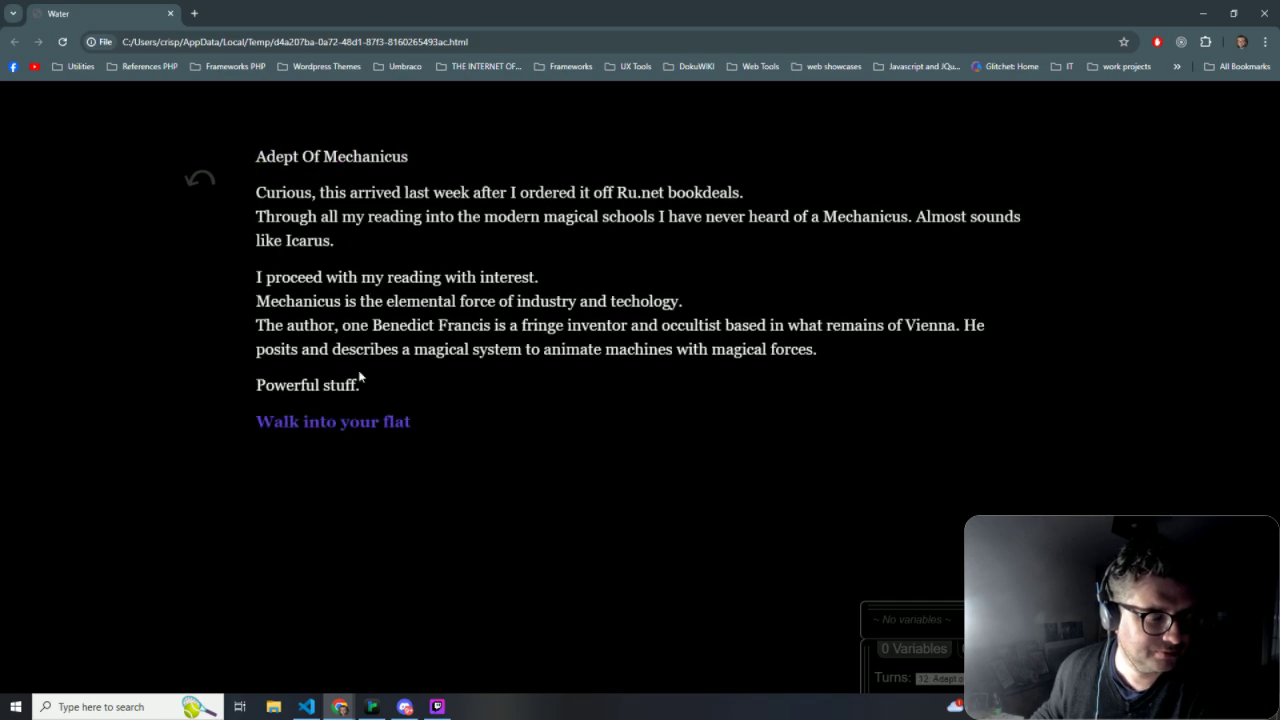
left_click(337, 423)
Play the plants route again from Keep attending to the plants through Return home and Walk into your flat to Sleep.
left_click(352, 266)
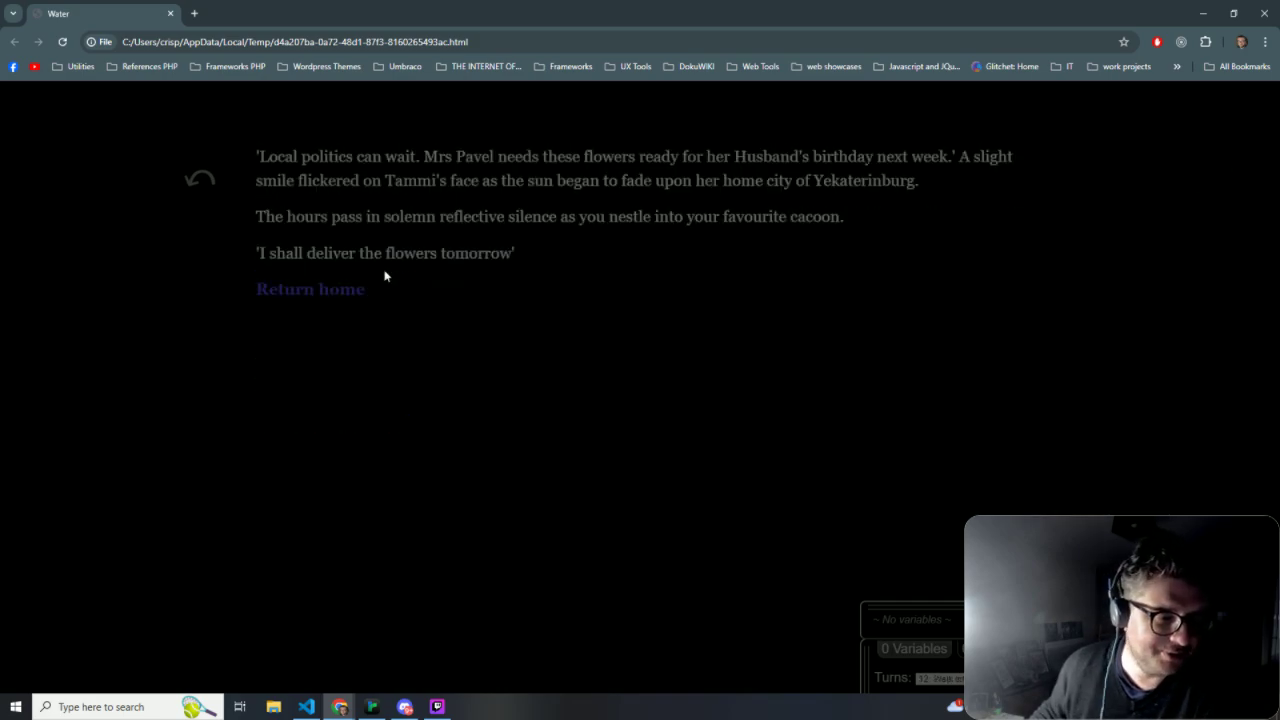
left_click(330, 288)
left_click(334, 278)
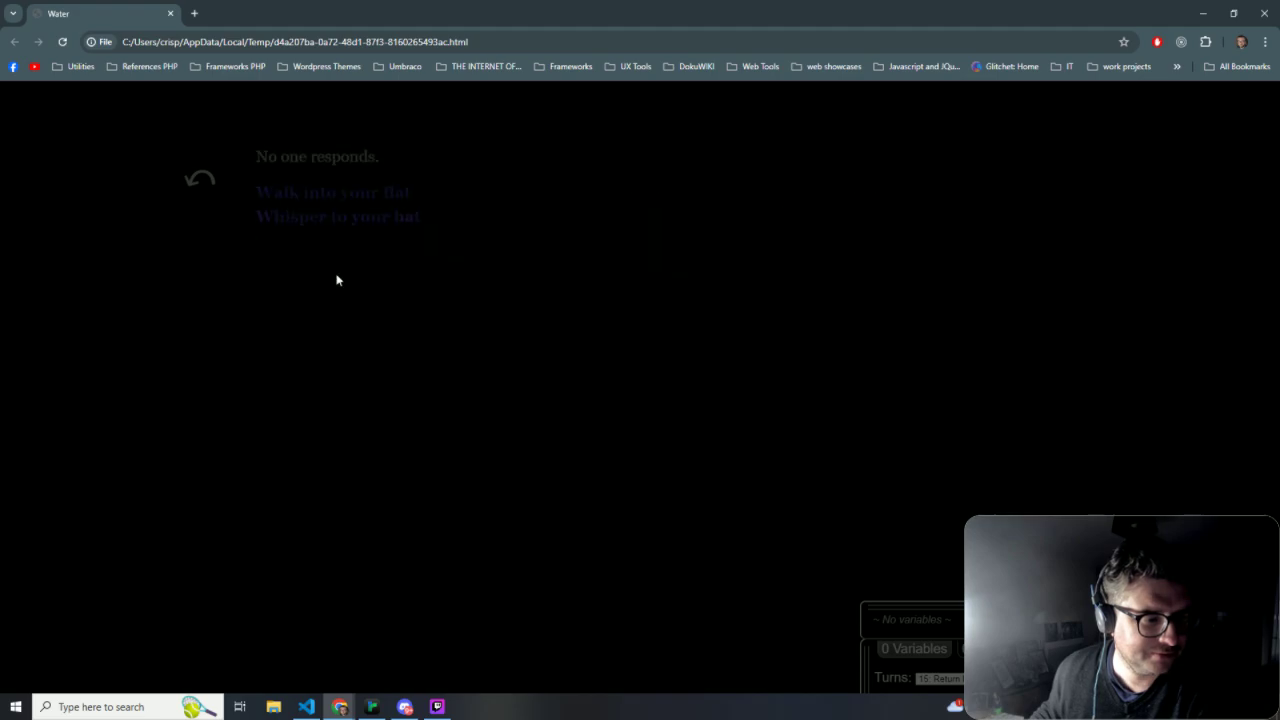
left_click(346, 197)
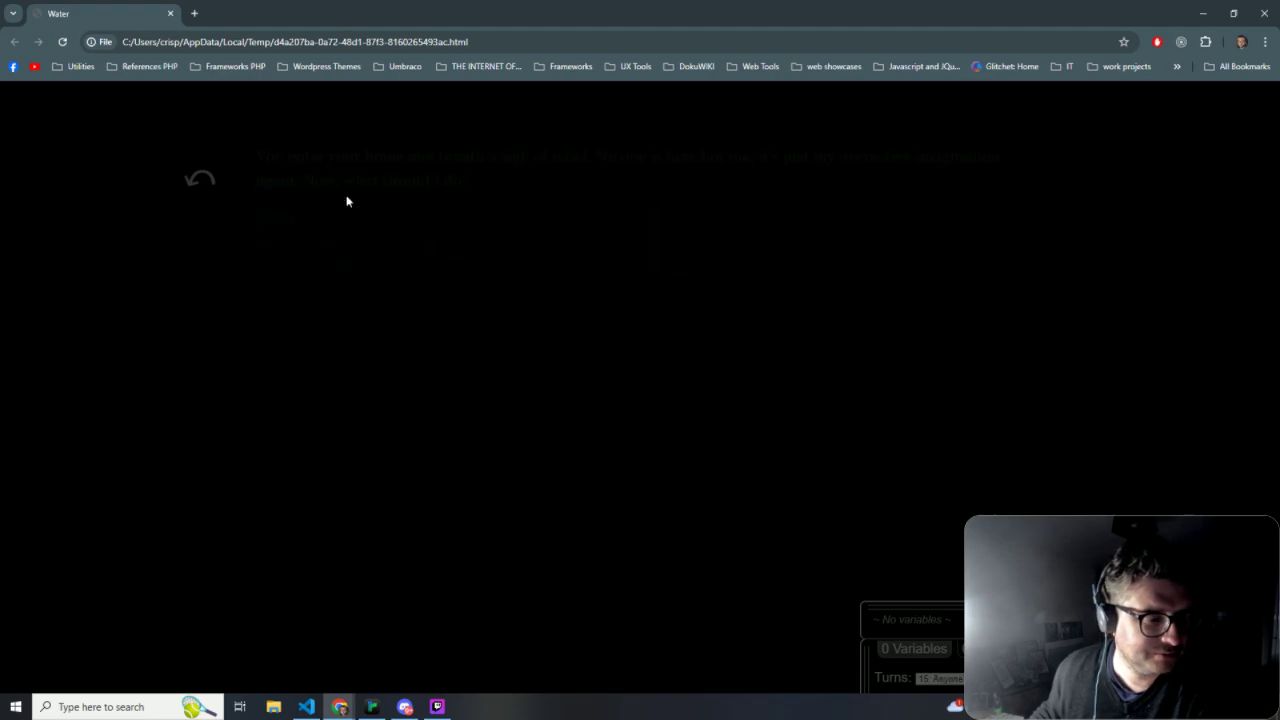
left_click(297, 218)
Walk down the Yekaterinburg canal, attempt to talk to the Mercer leader, choose No Mercy, and go back one turn.
left_click(340, 255)
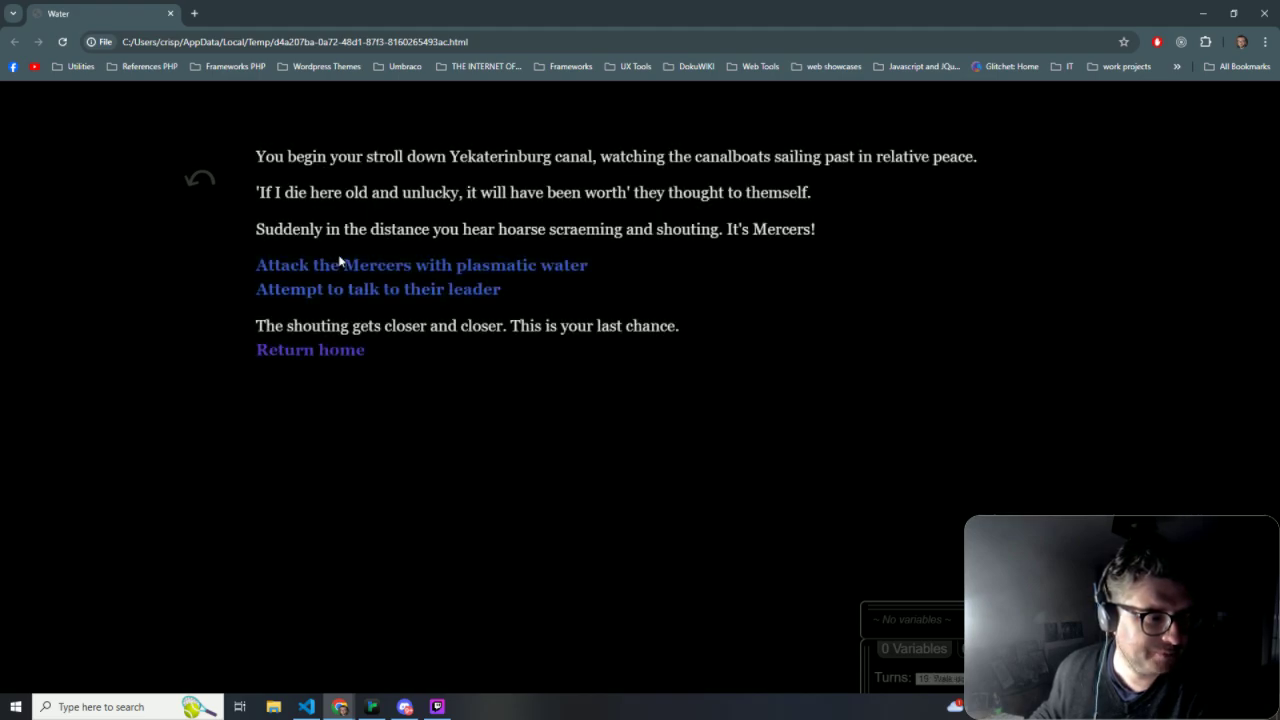
left_click(437, 294)
left_click(468, 352)
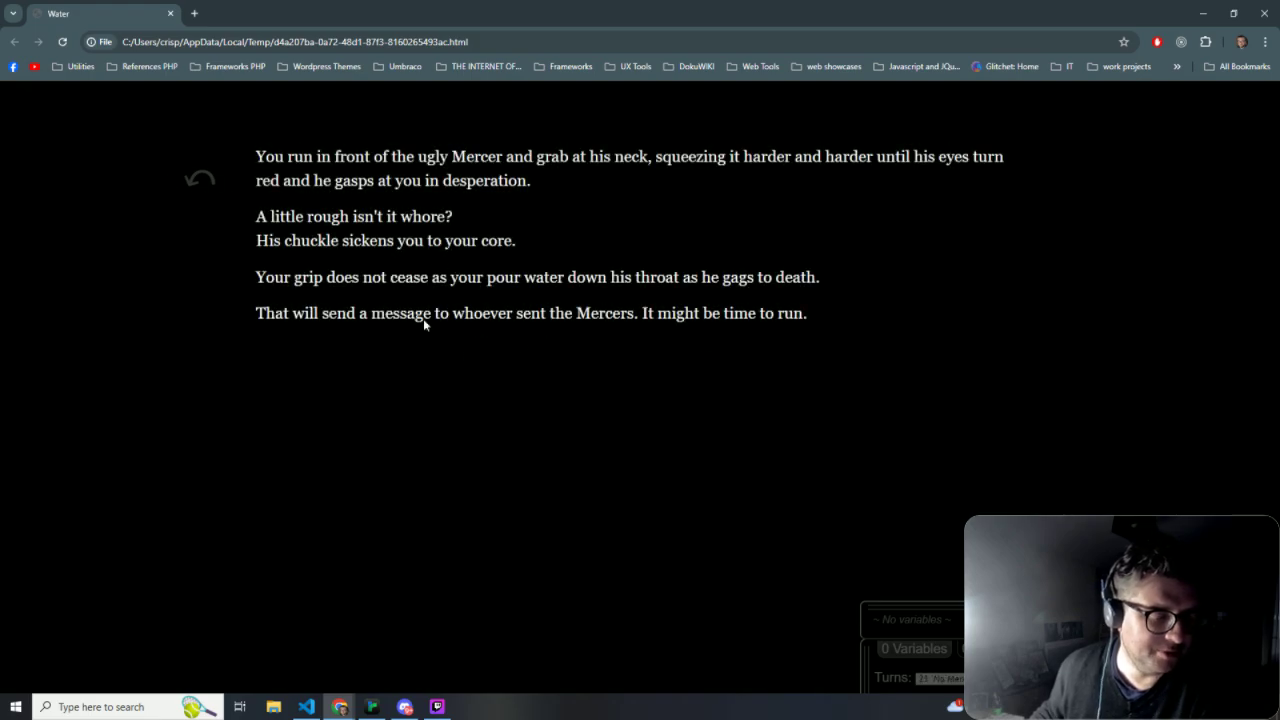
left_click(200, 178)
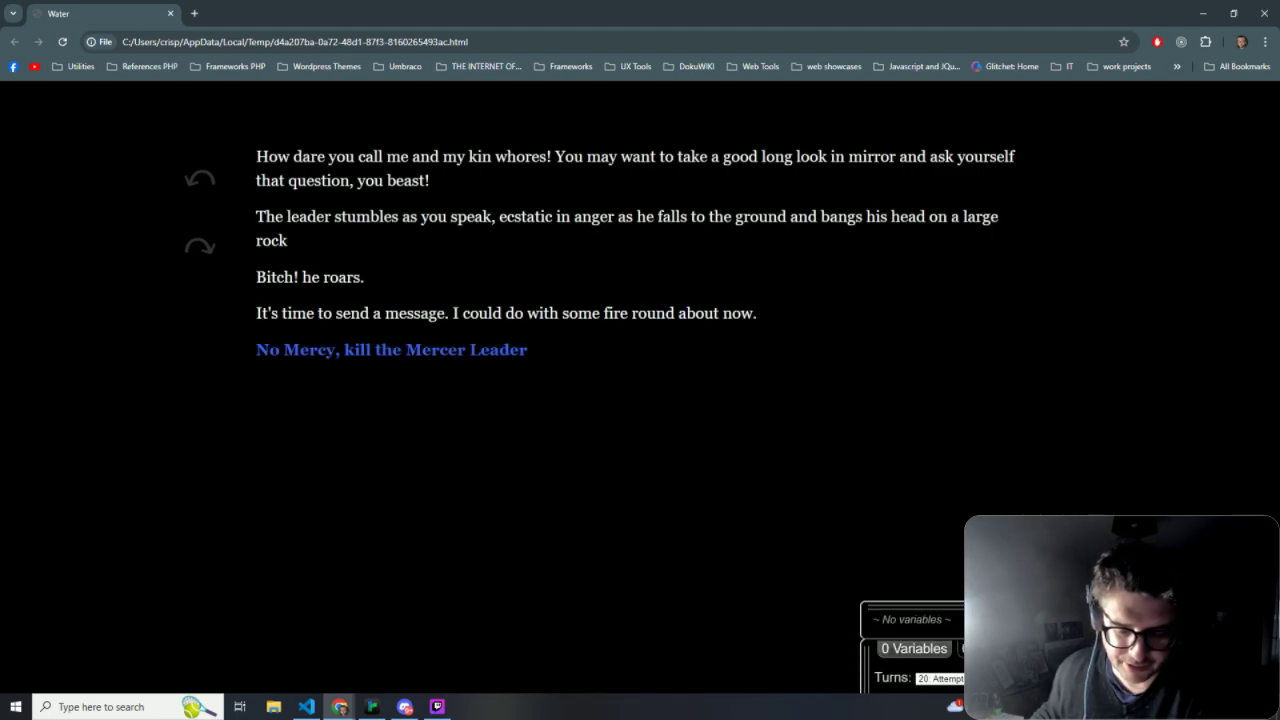
Inspect the test page's debug views, including the DOM outlines, the passage source, the list of turns and the debug tools.
left_click(1157, 649)
left_click(1168, 679)
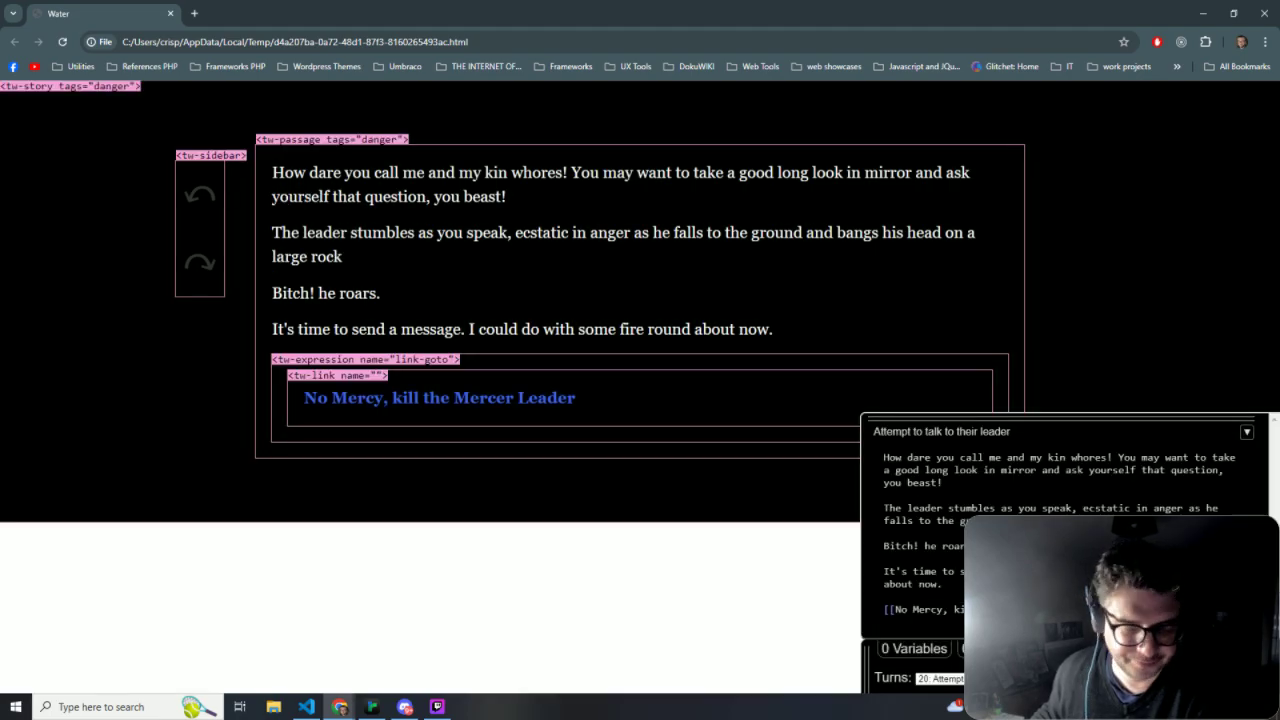
left_click(1168, 679)
left_click(1168, 679)
left_click(1168, 679)
left_click(940, 678)
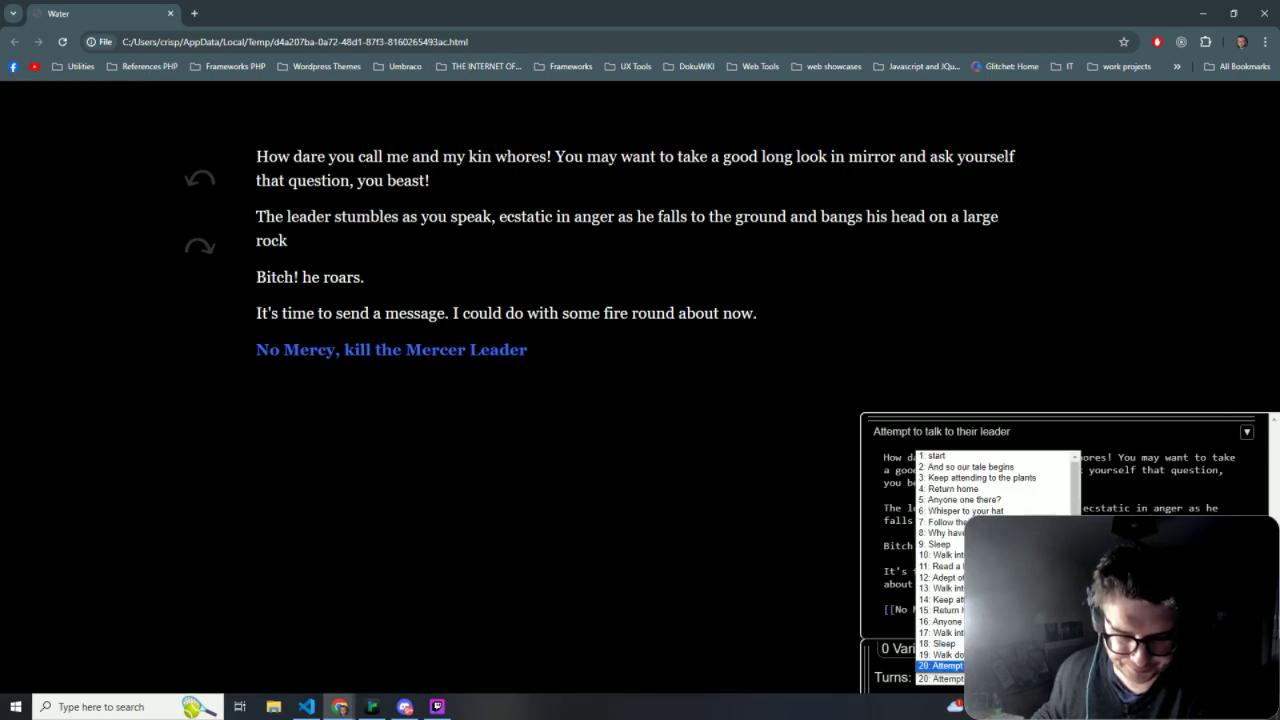
key("Escape")
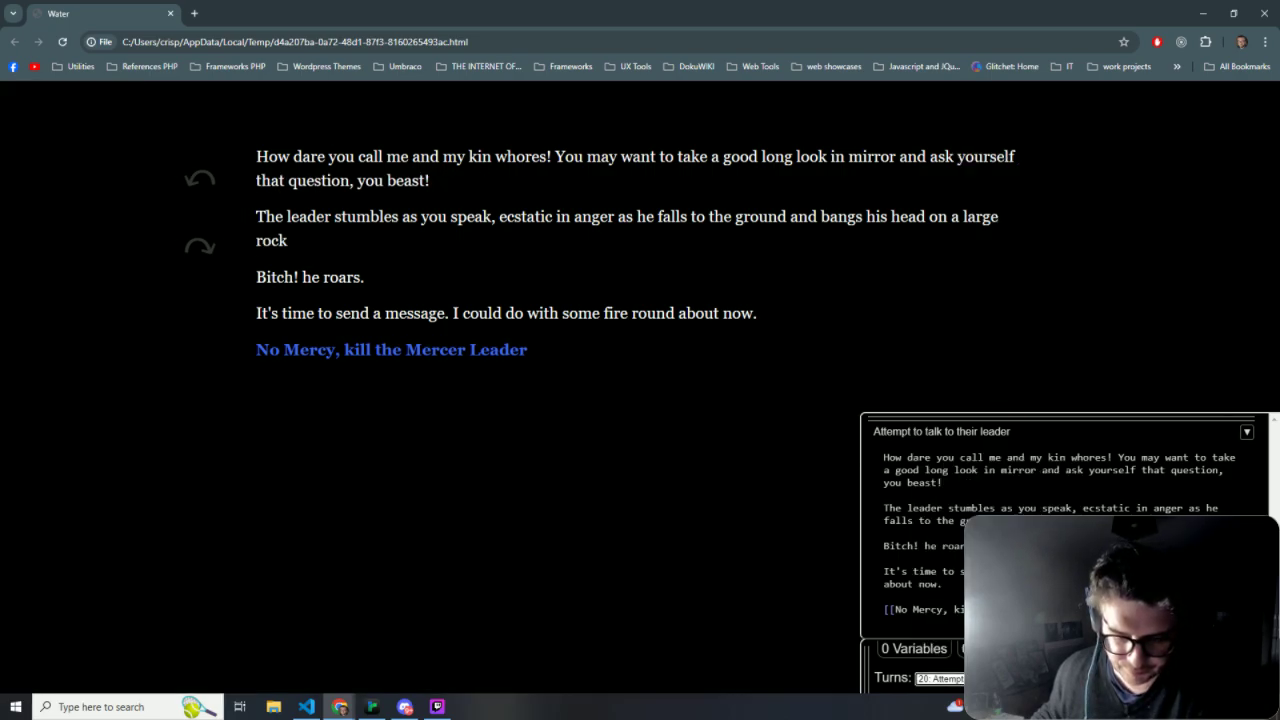
left_click(1221, 649)
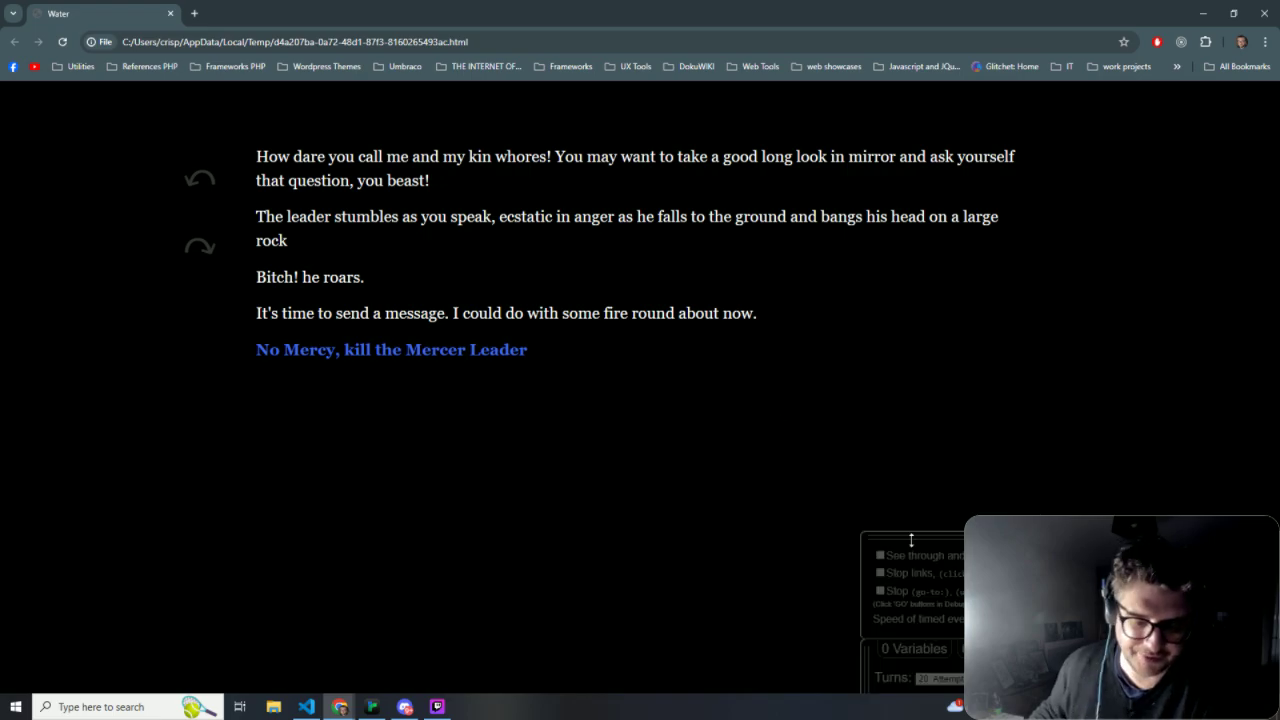
Switch to Twine, run another test of the whole story, and return to the story map.
left_click(371, 707)
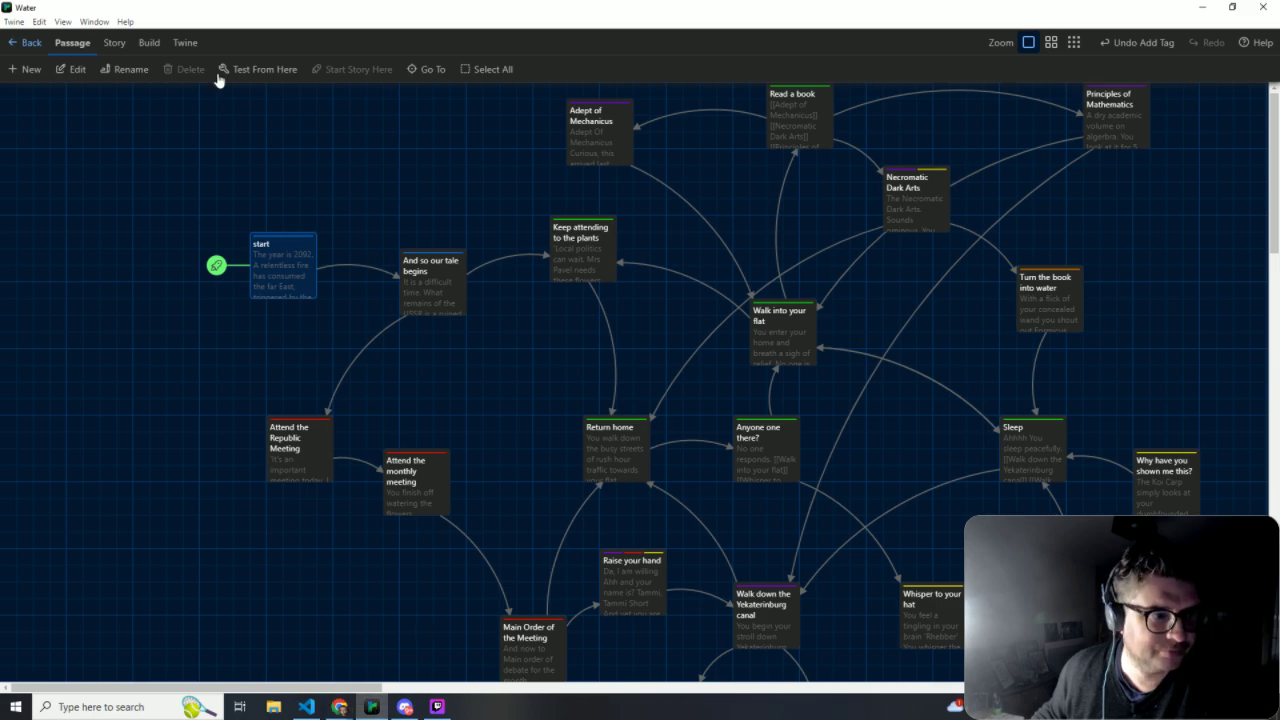
left_click(156, 45)
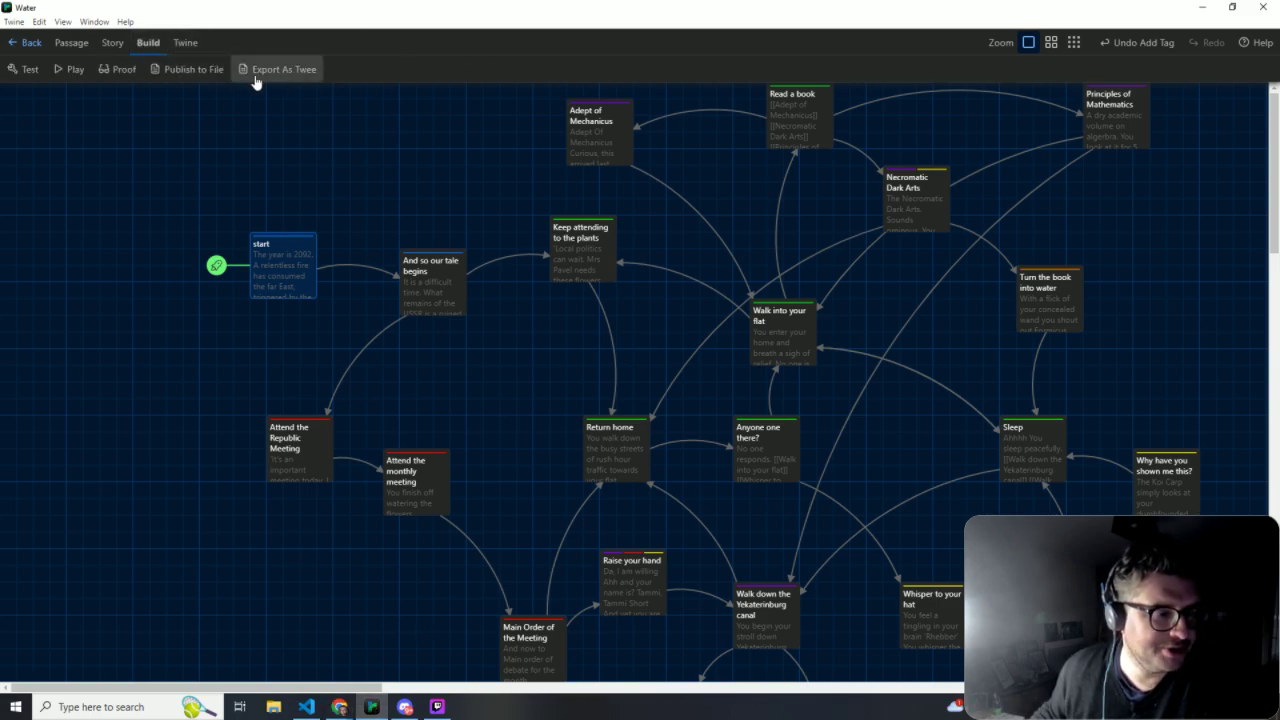
left_click(27, 70)
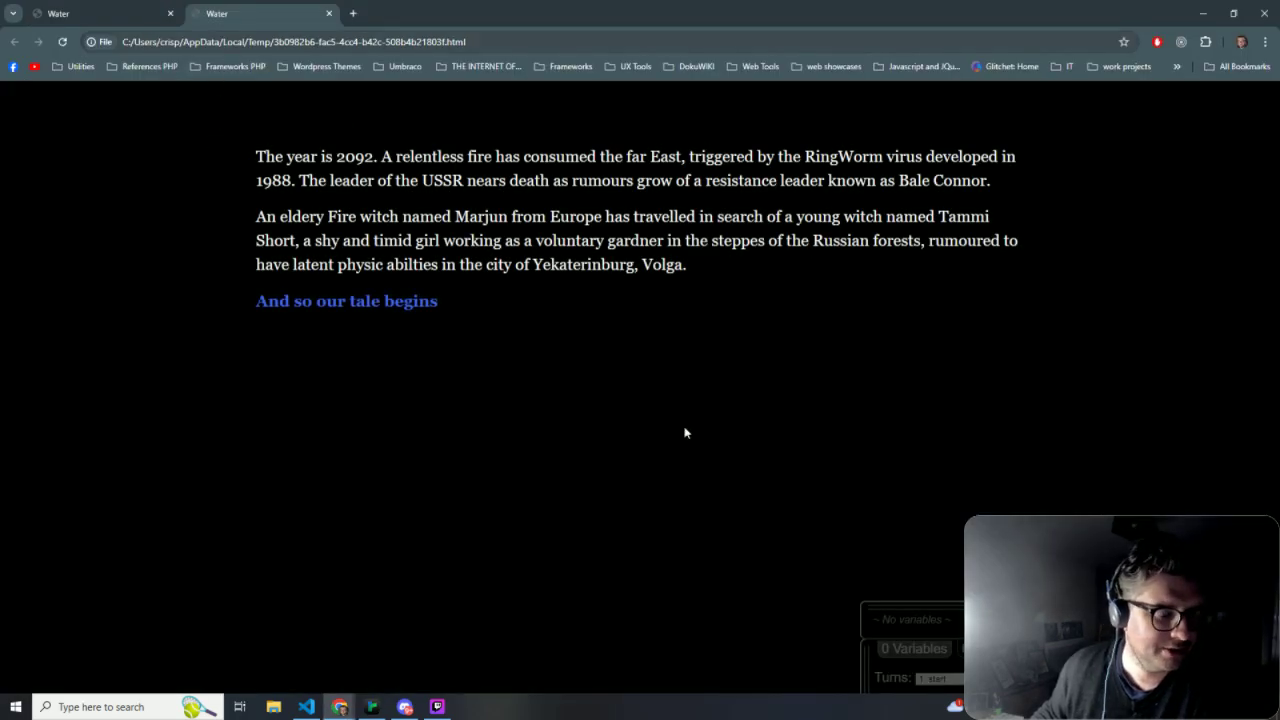
left_click(404, 707)
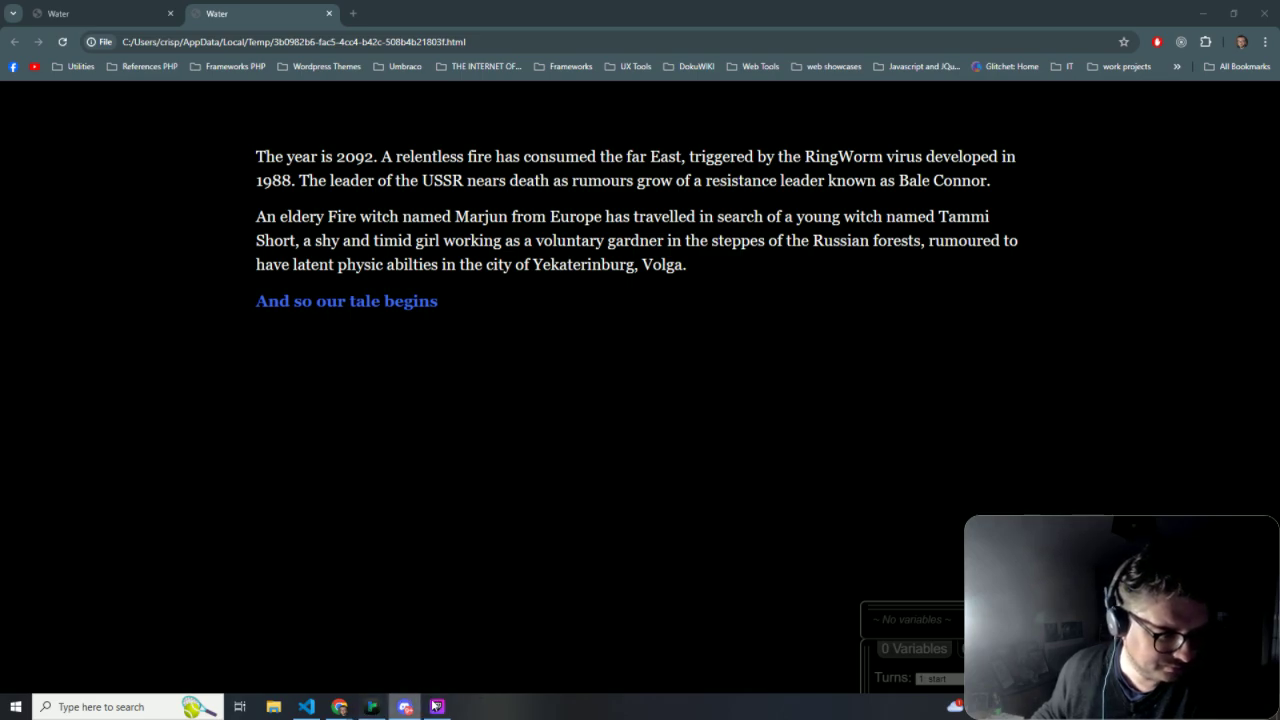
left_click(370, 707)
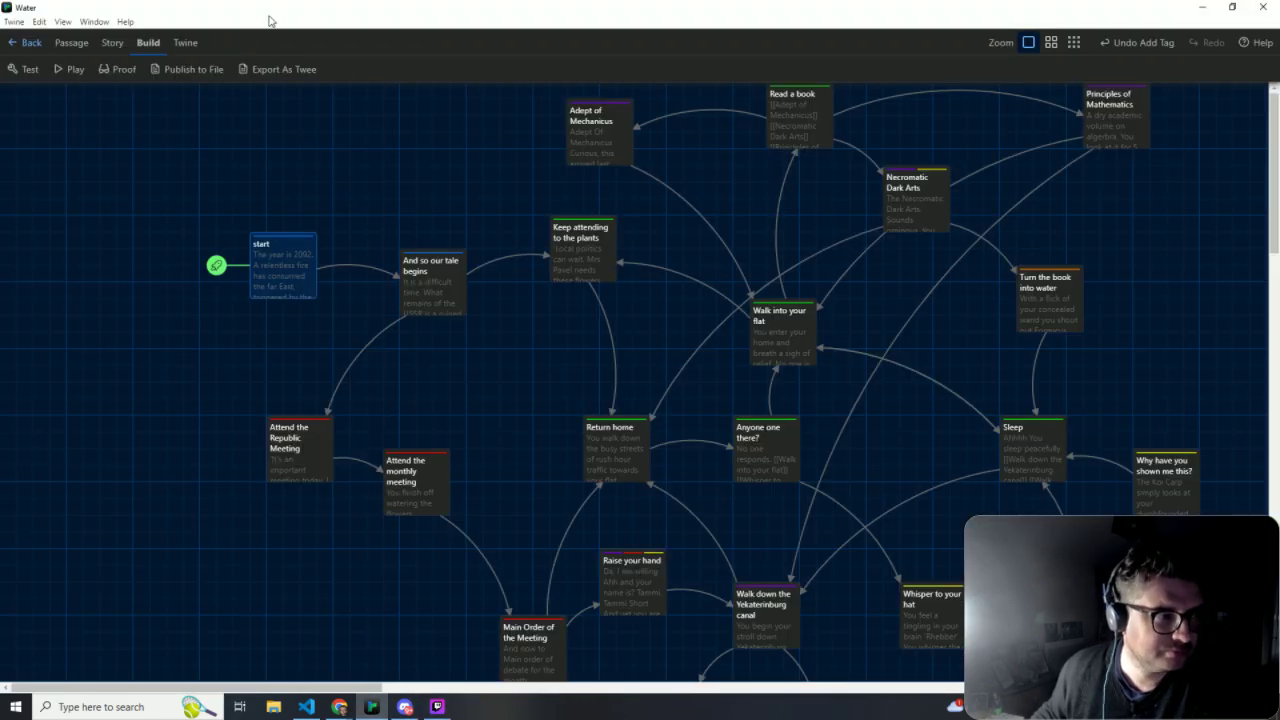
Set the Water story's format to the Twine JSON export format in the story details.
left_click(182, 43)
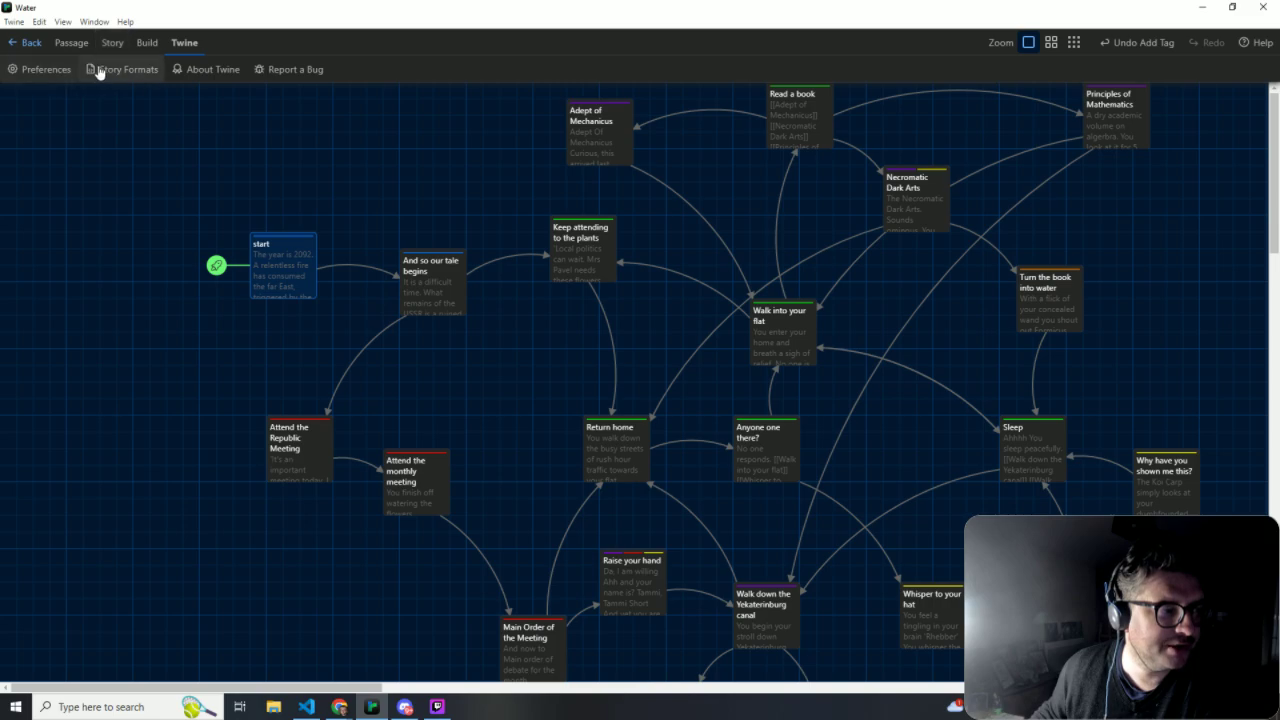
left_click(147, 43)
left_click(113, 43)
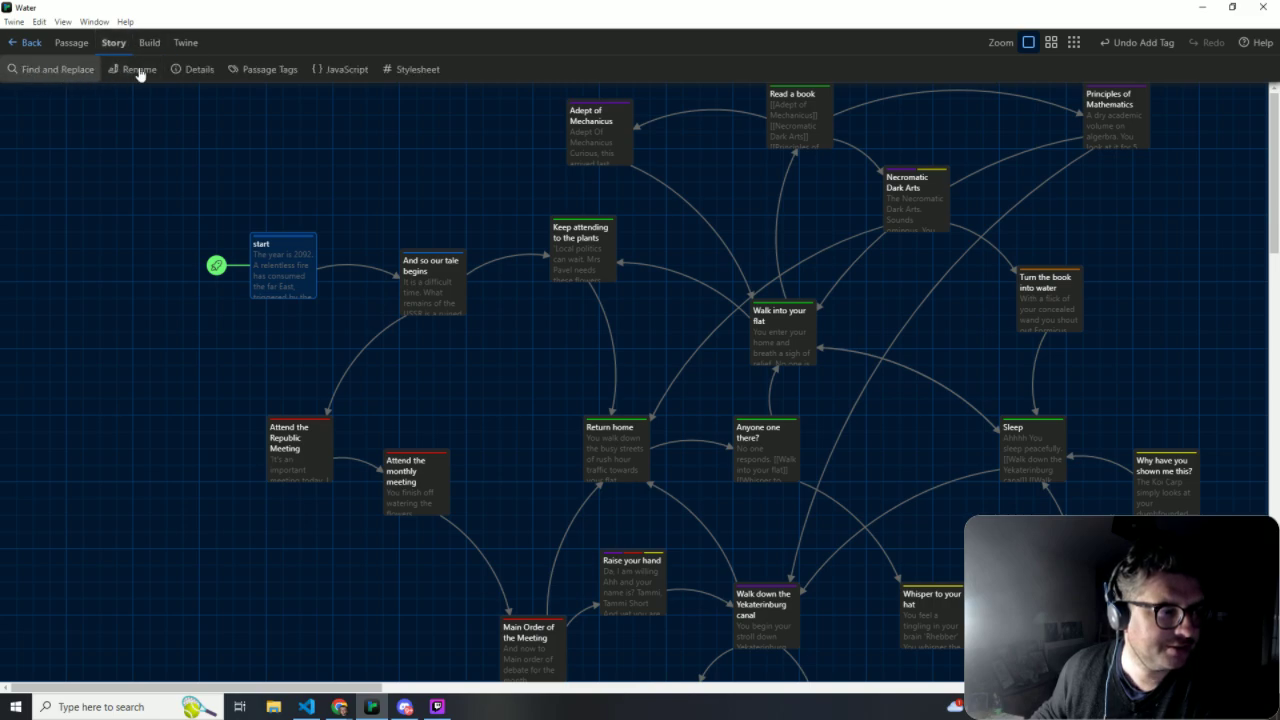
left_click(180, 69)
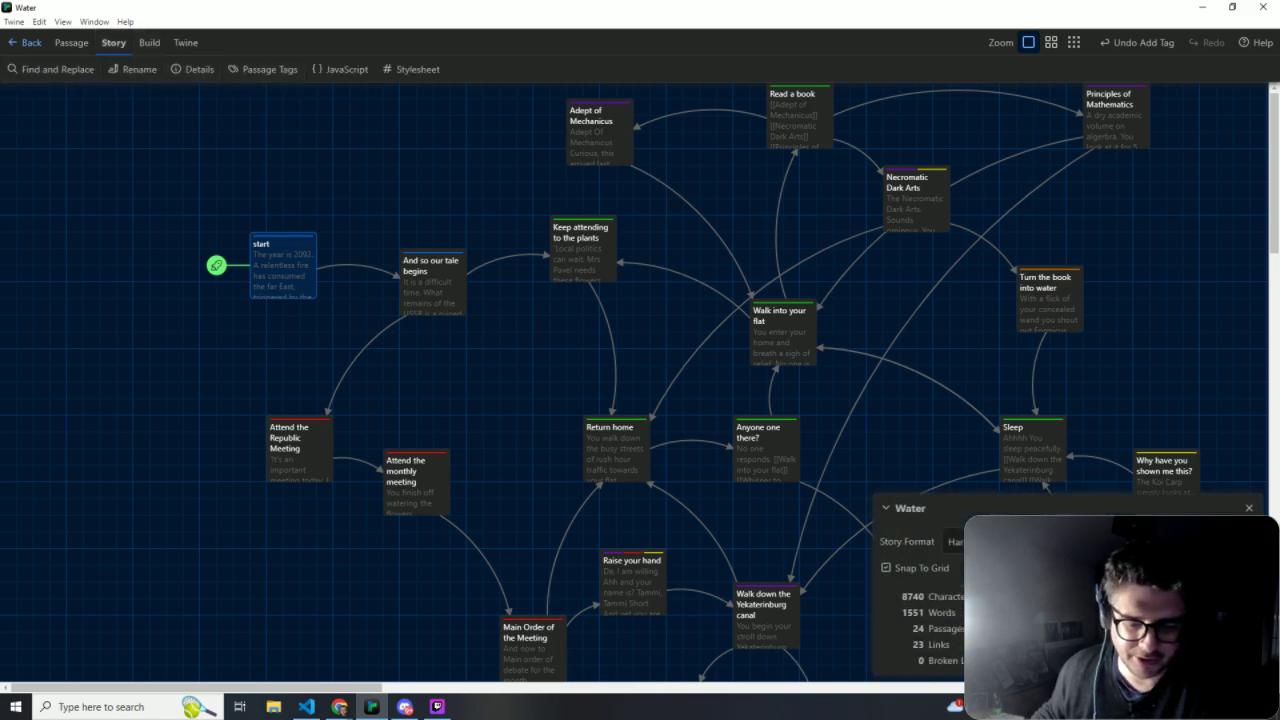
left_click(955, 541)
left_click(1005, 506)
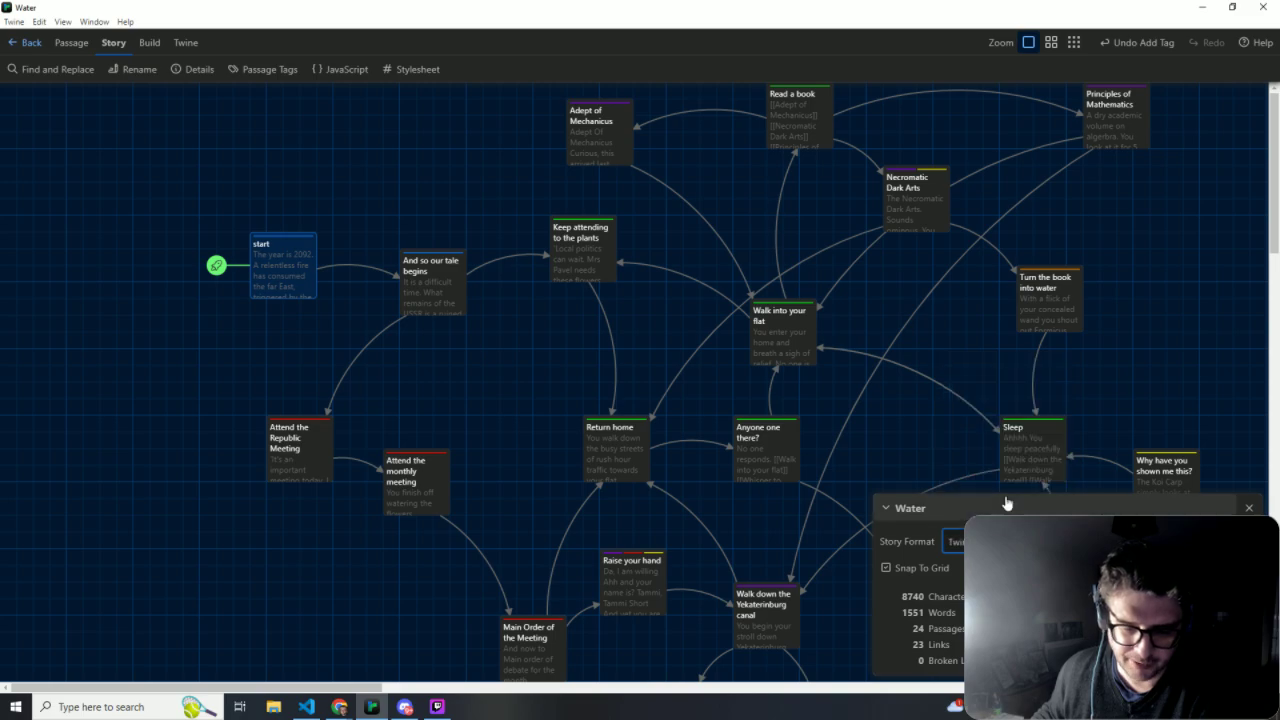
Run a test of the story in the new format to generate its JSON output.
left_click(188, 42)
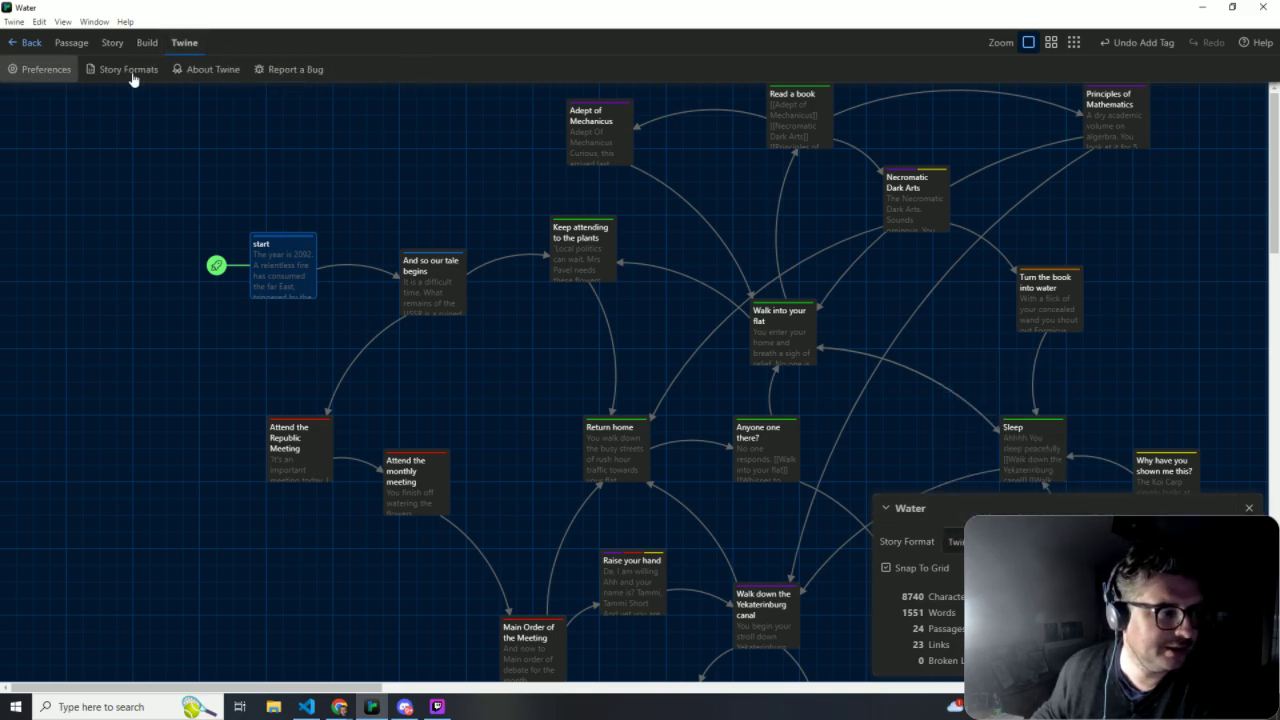
left_click(148, 42)
left_click(31, 77)
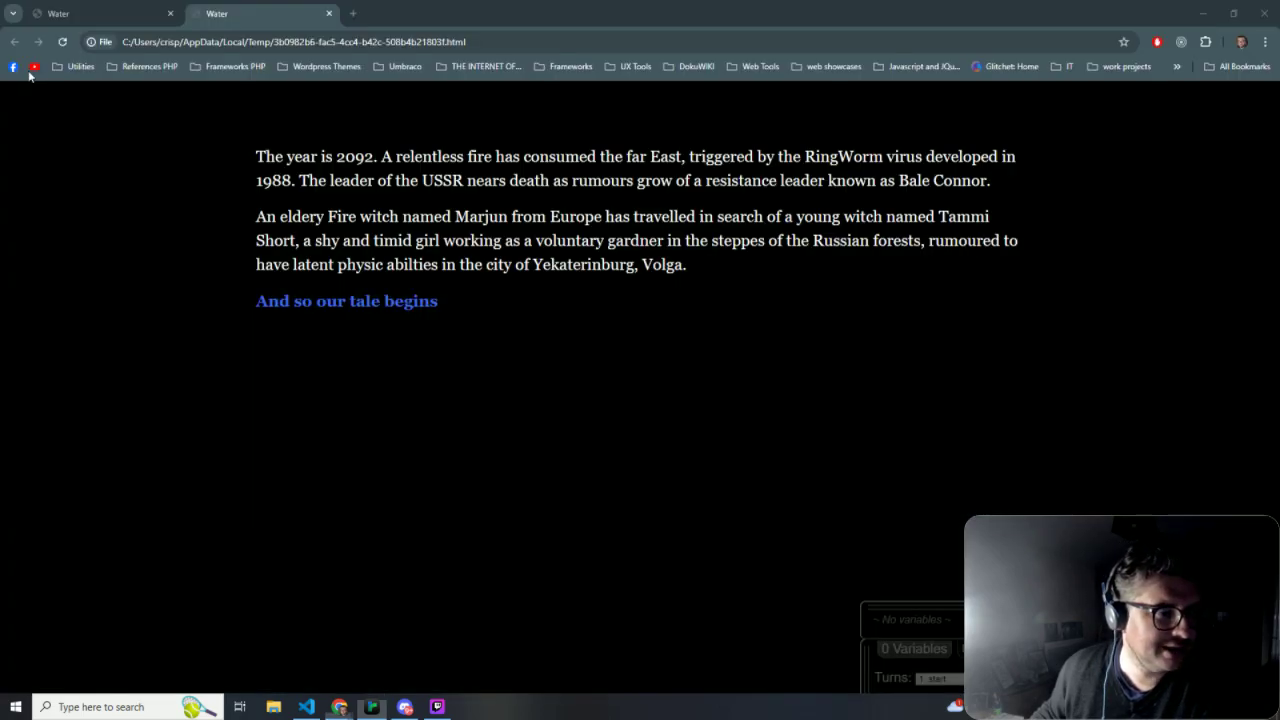
left_click_drag(7, 94, 326, 706)
right_click(281, 348)
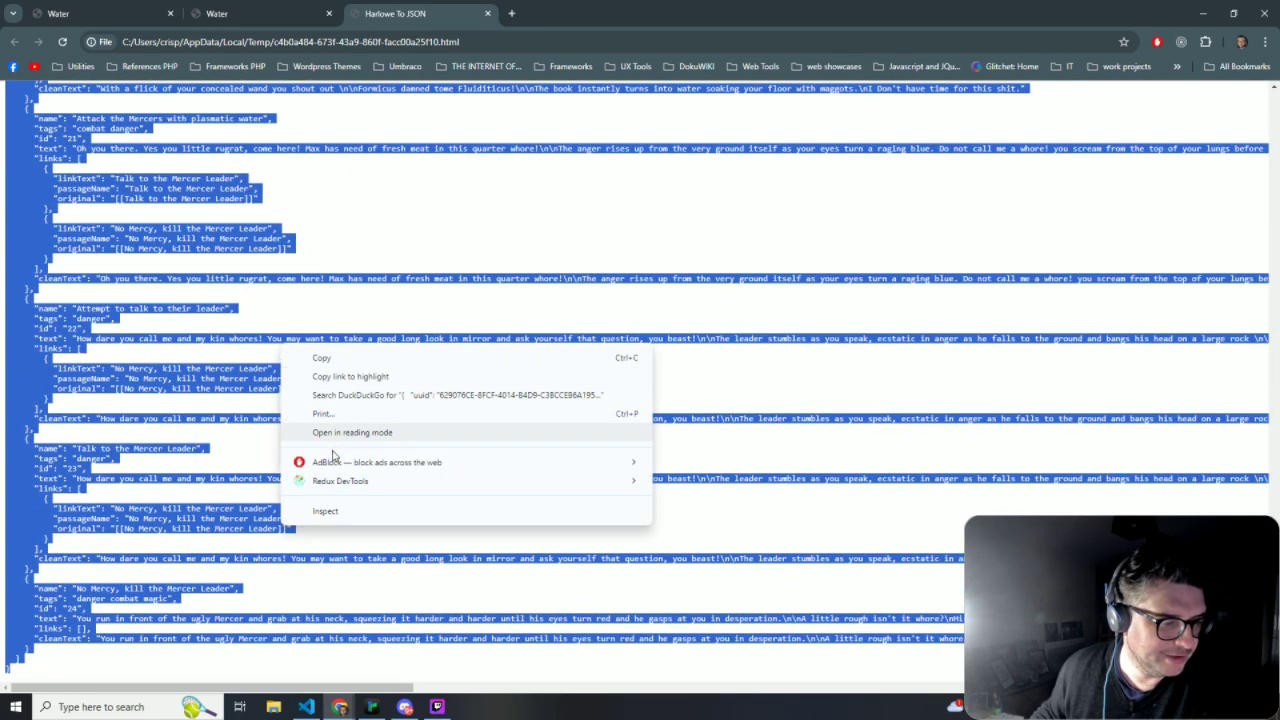
left_click(258, 471)
Prepare to save the JSON page in the JSON folder as Webpage, HTML Only with the file name Harlowe To JSON.json.
right_click(371, 405)
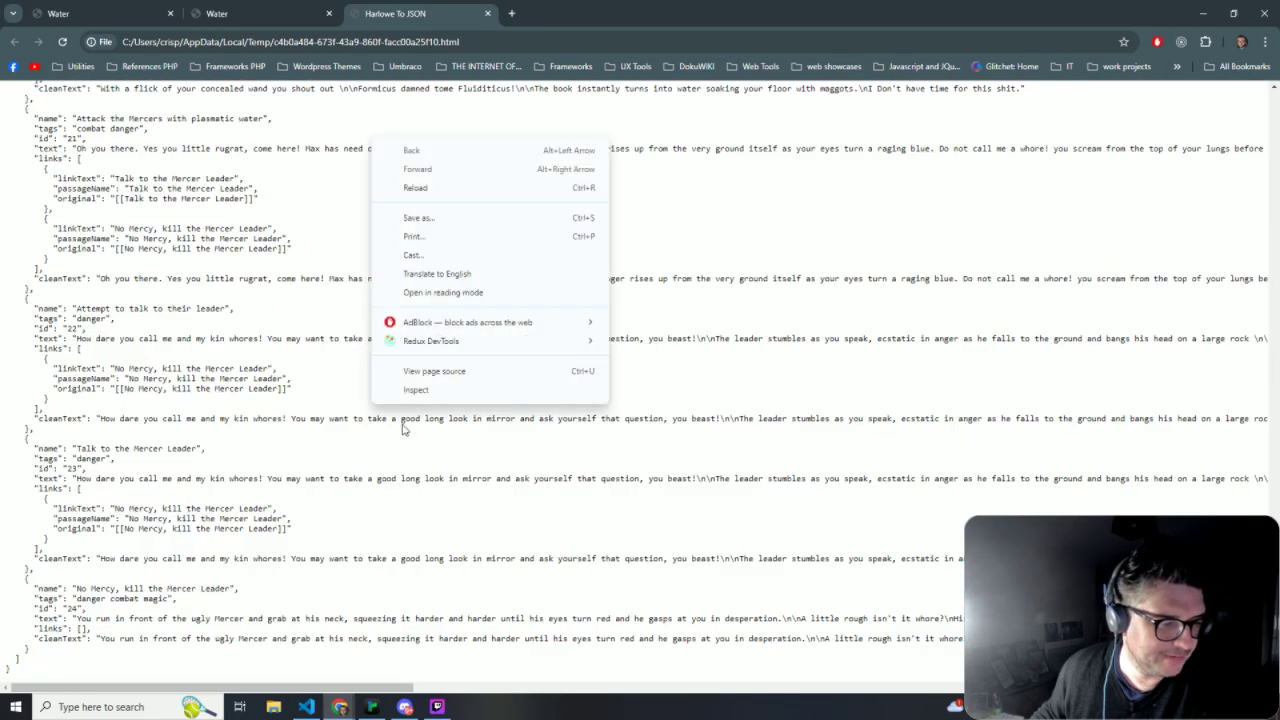
left_click(419, 219)
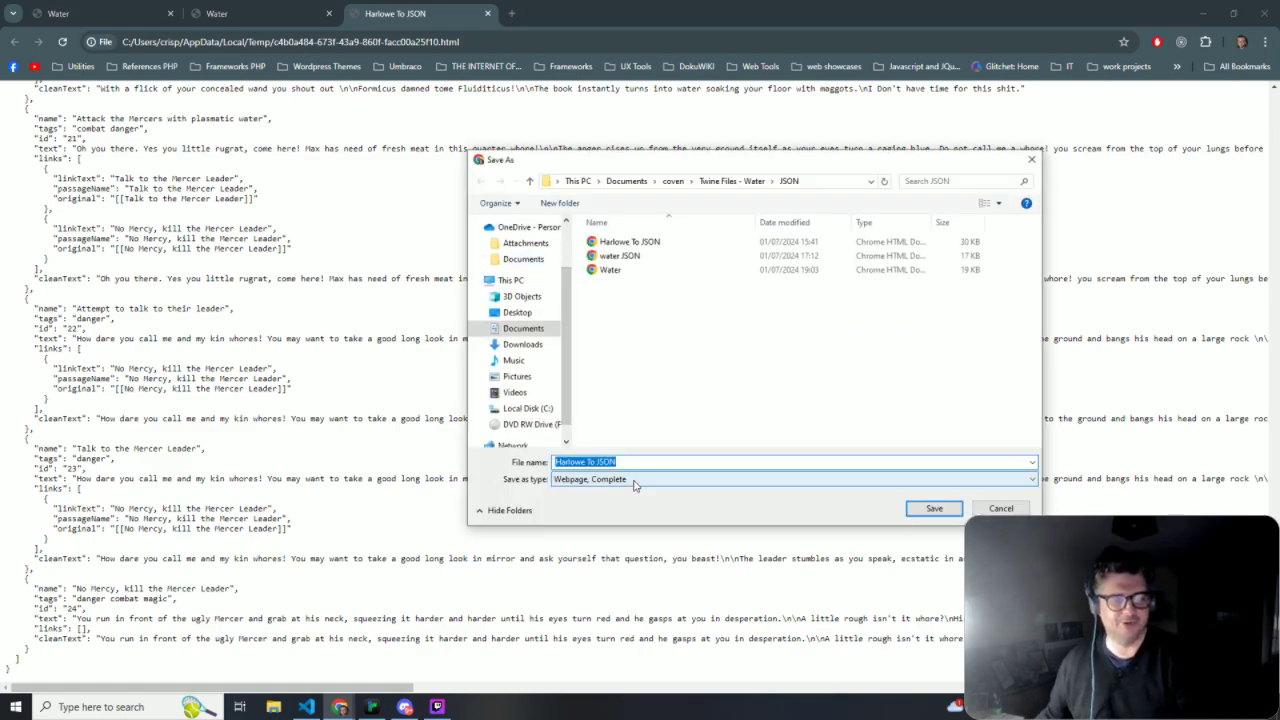
left_click(633, 482)
left_click(622, 493)
left_click(672, 461)
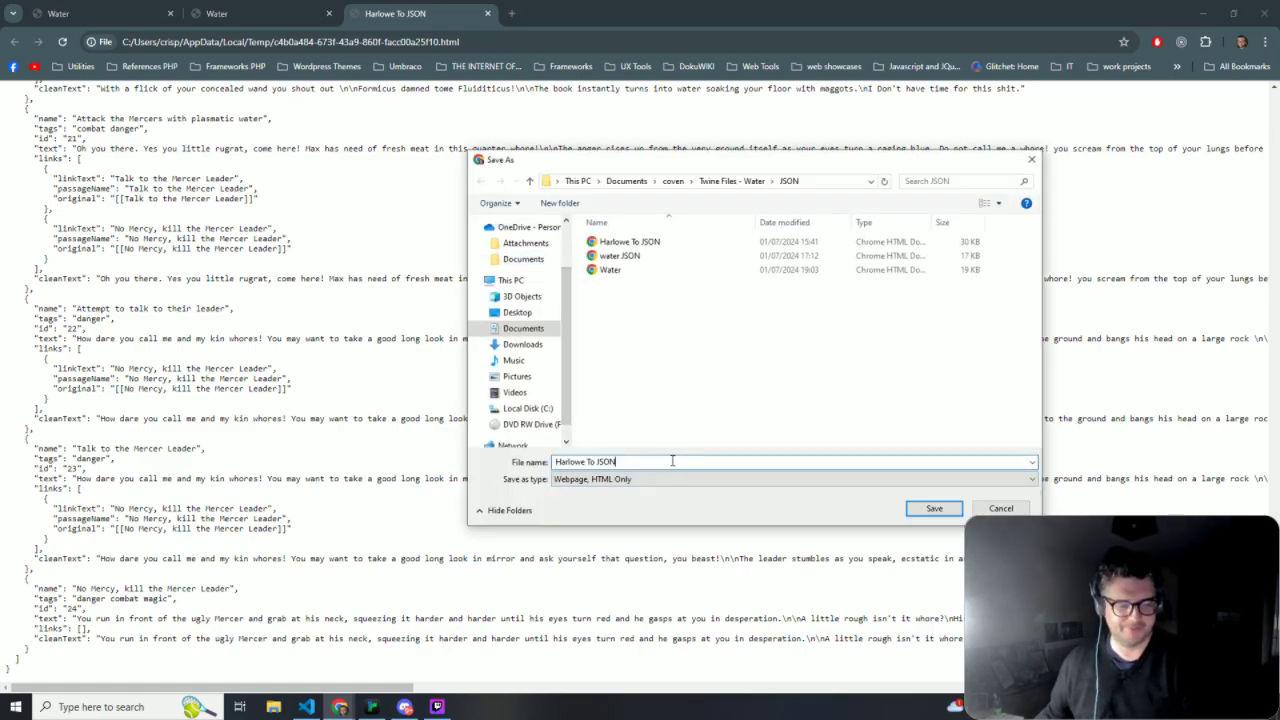
type(".json")
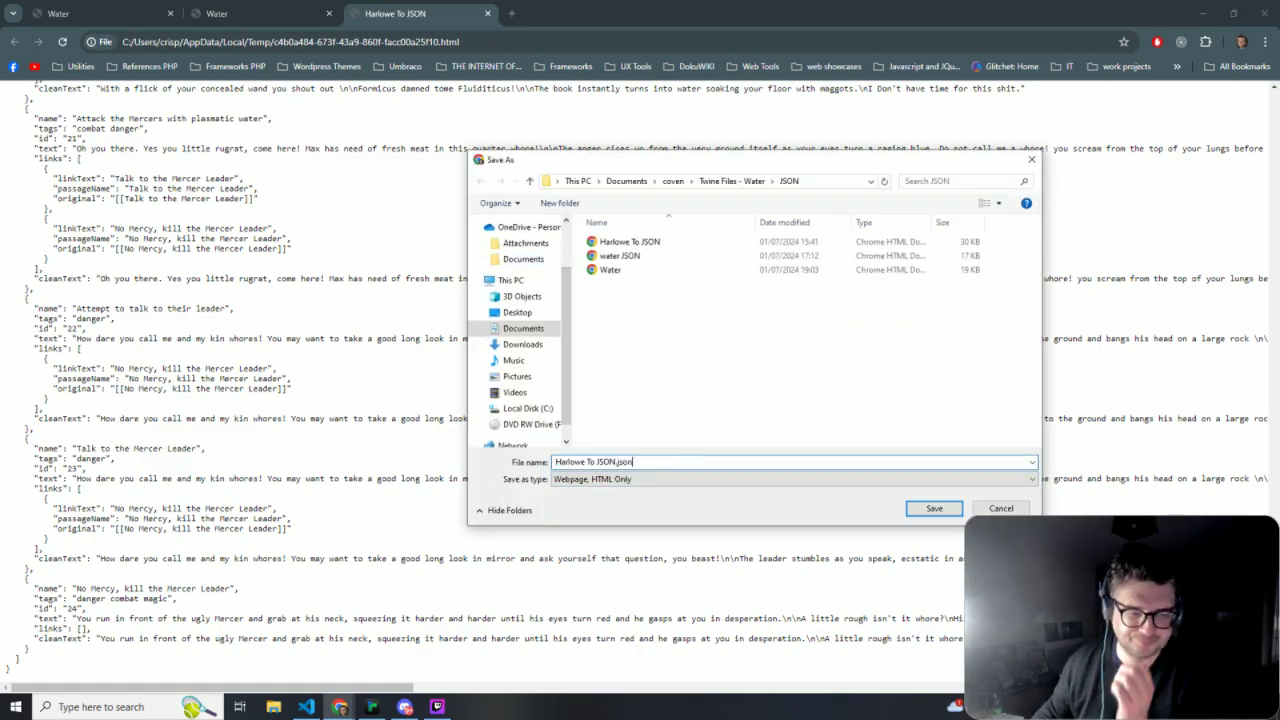
Save the page as Webpage, Complete with the file name Harlowe To JSON, replacing the existing file in the JSON folder.
left_click(648, 480)
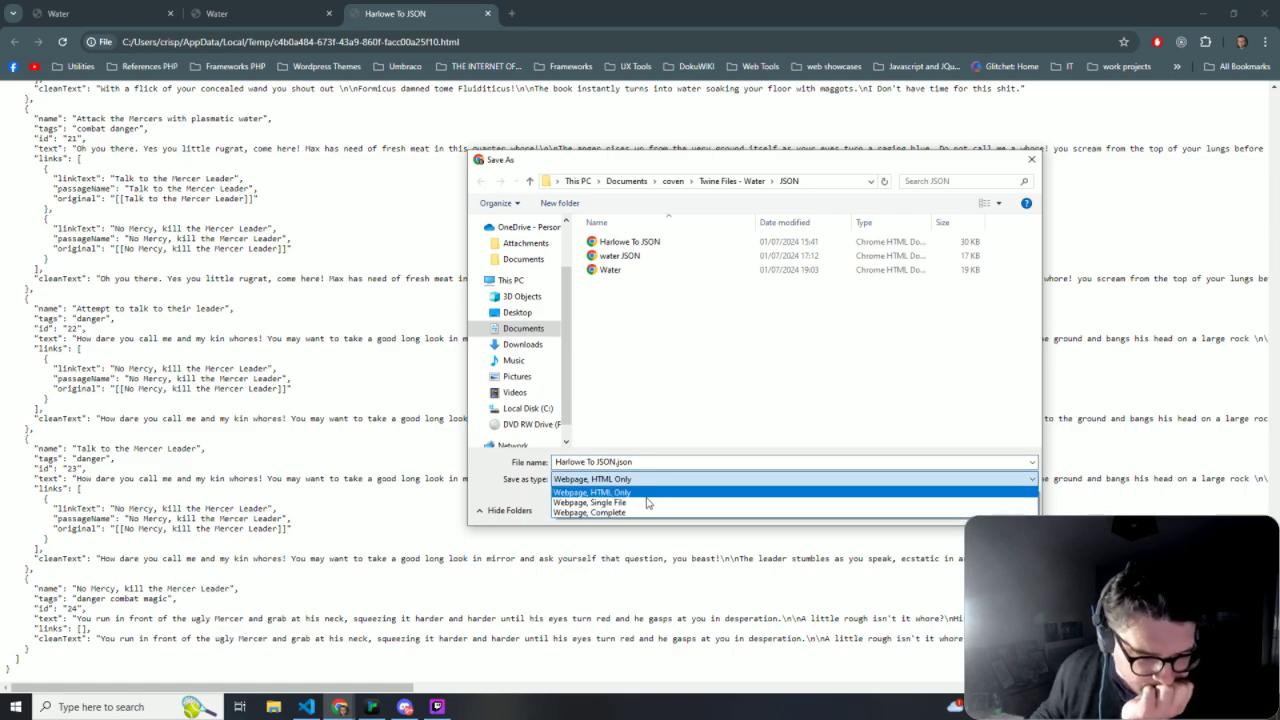
left_click(645, 503)
left_click(640, 480)
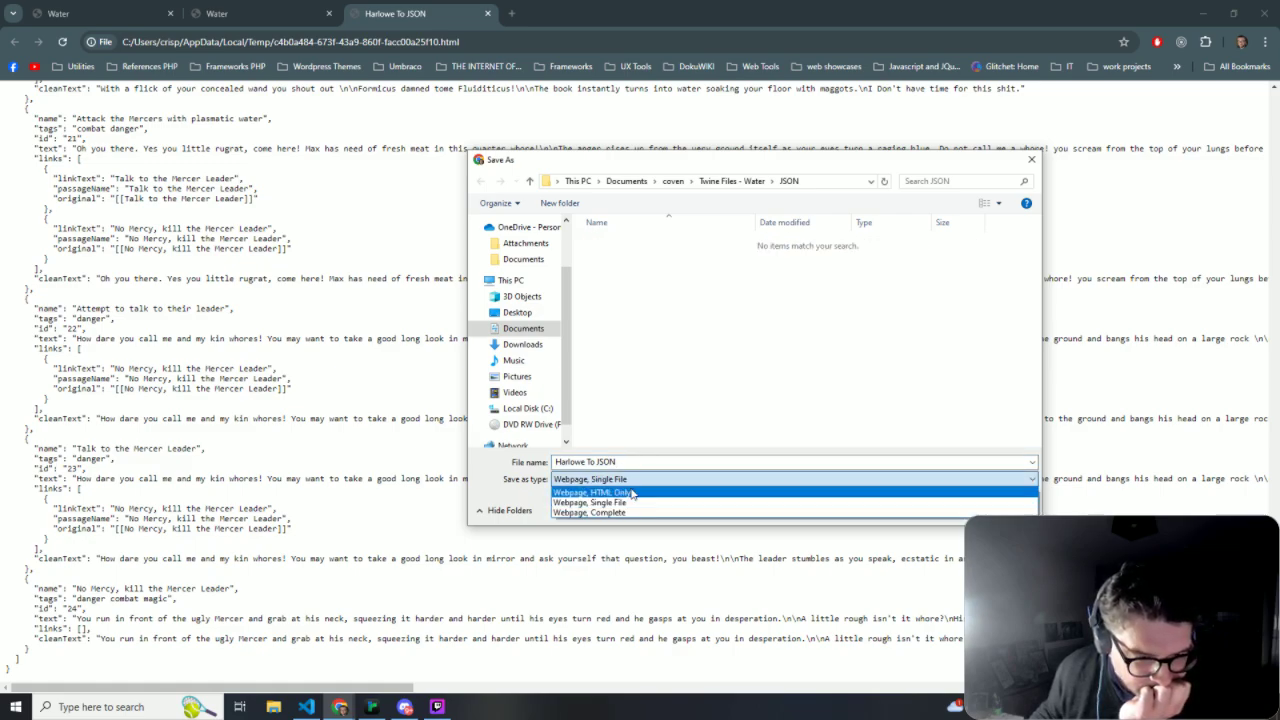
left_click(640, 512)
left_click(928, 512)
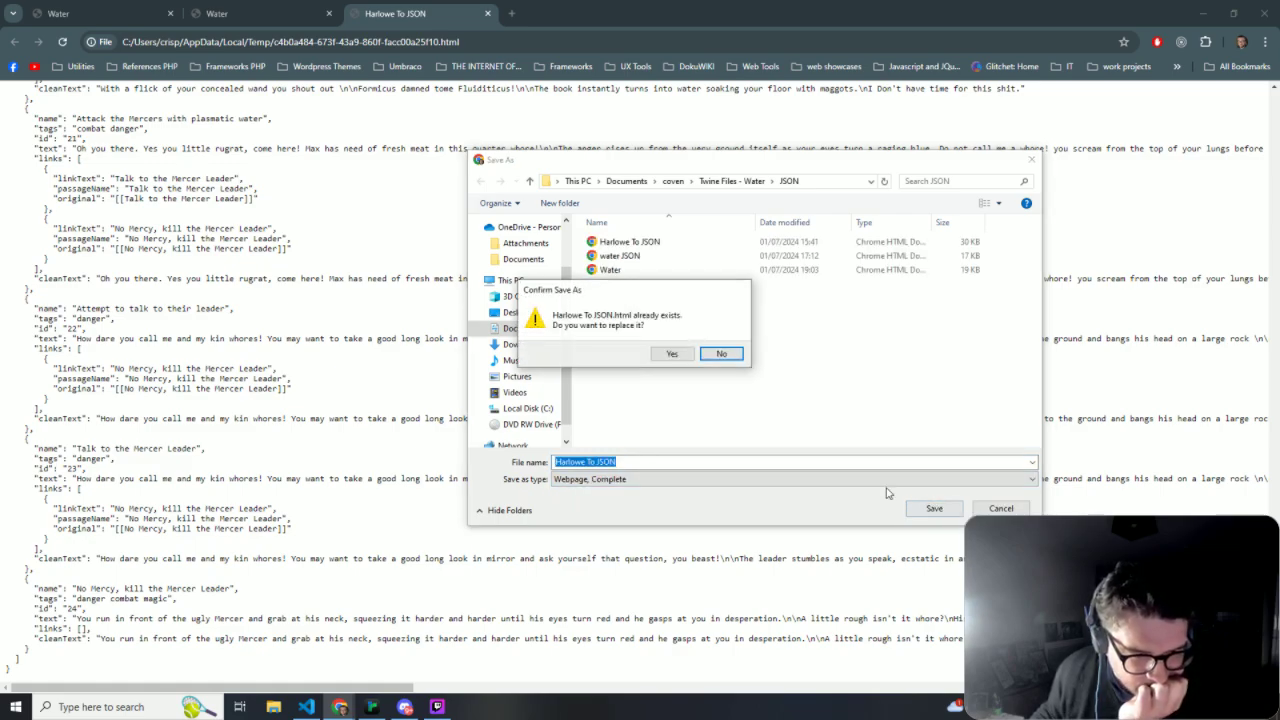
left_click(672, 354)
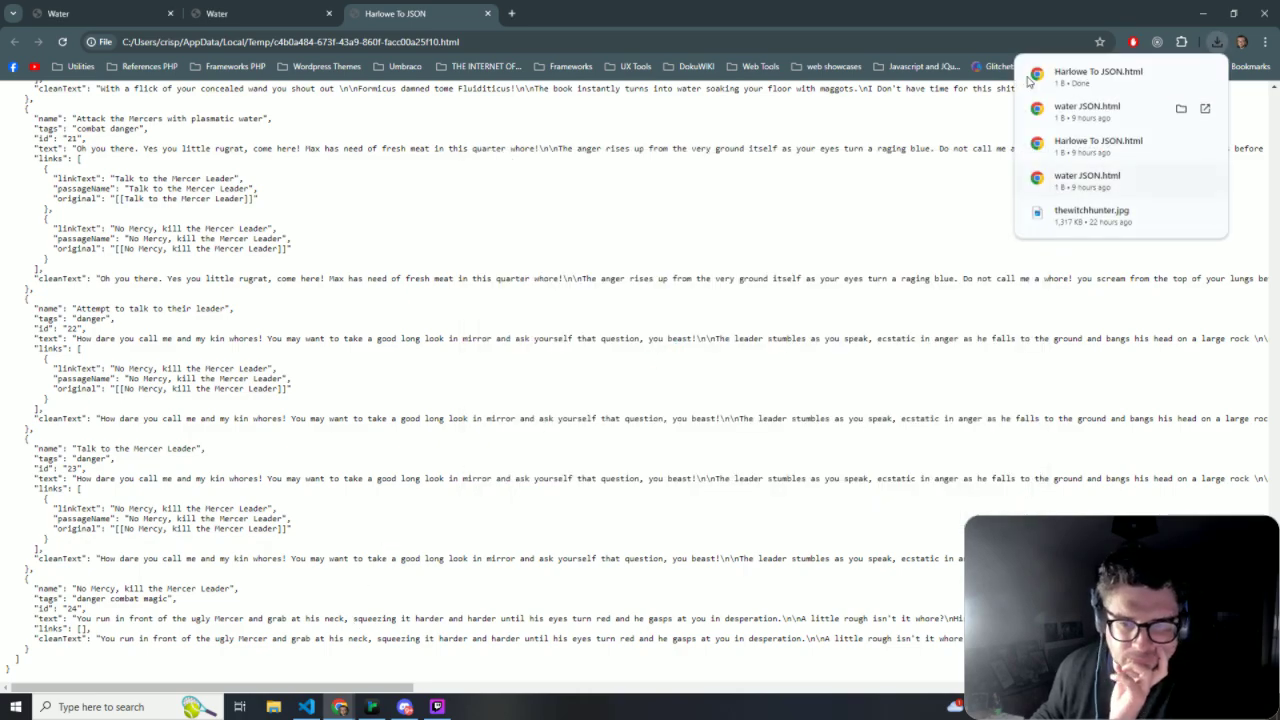
Open the downloaded Harlowe To JSON.html file and look through the exported passages and their links.
left_click(1100, 74)
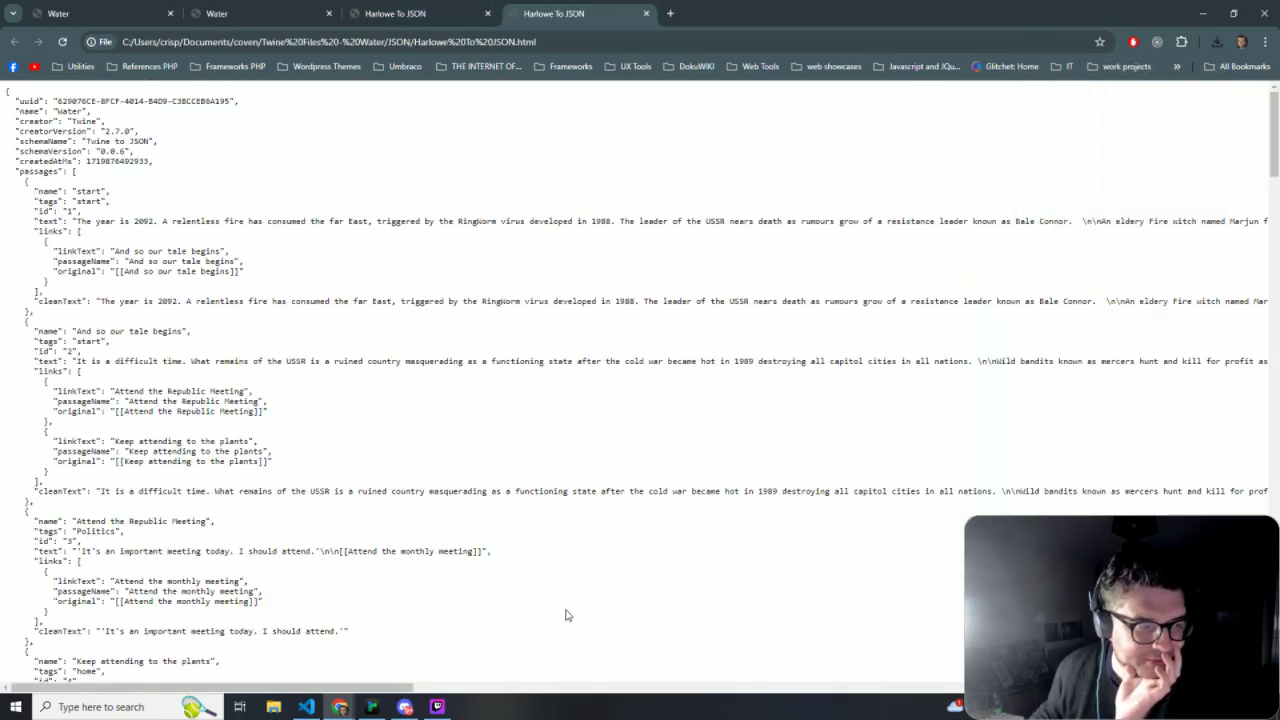
scroll(517, 545, "down", 20)
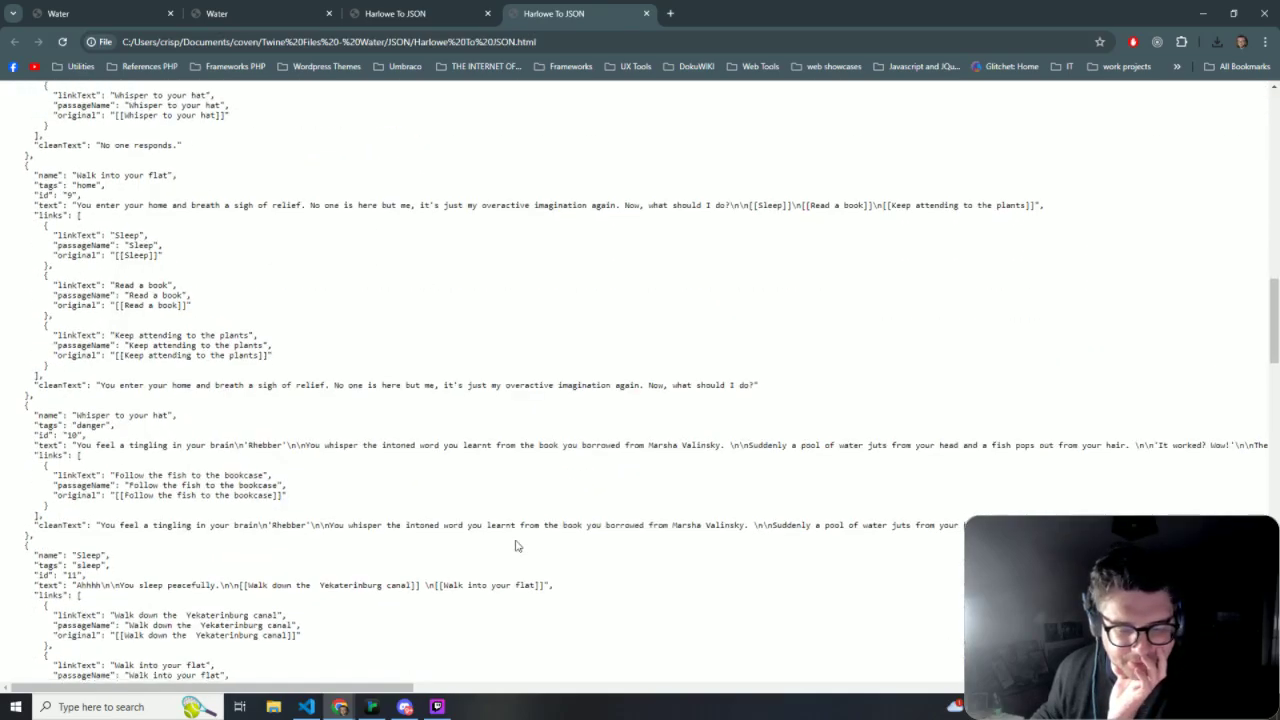
scroll(517, 545, "down", 8)
scroll(516, 550, "up", 4)
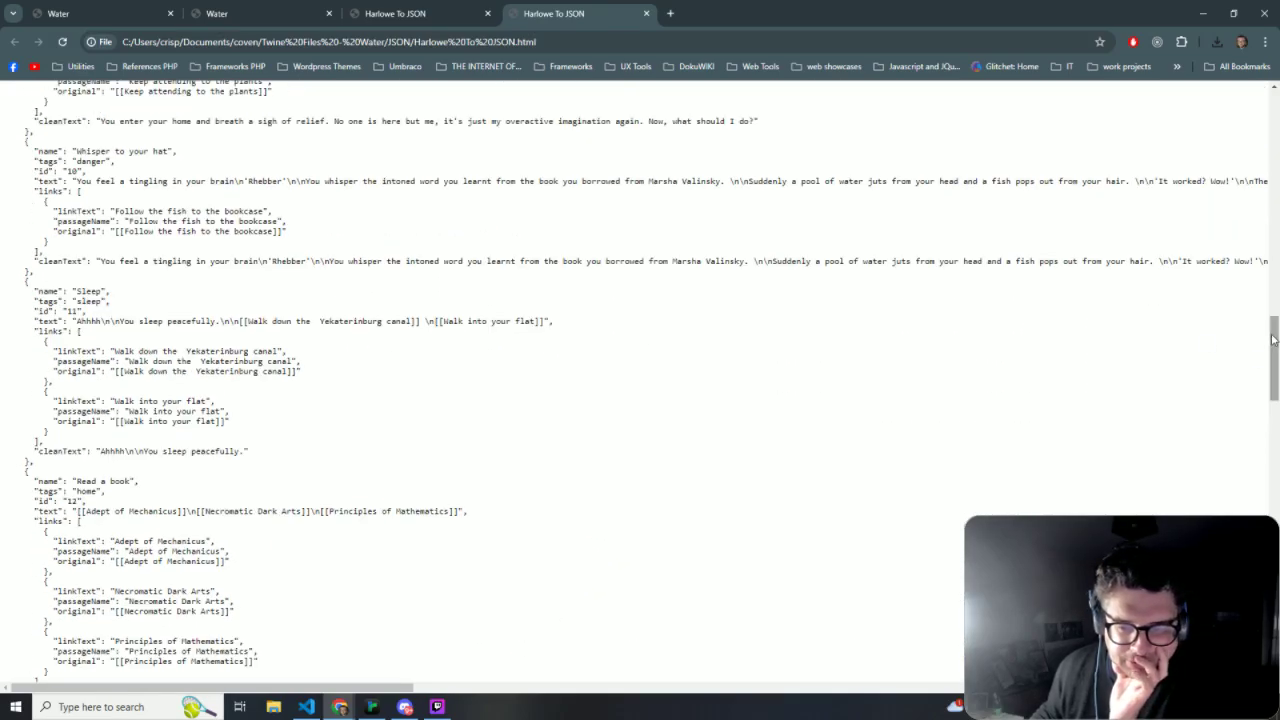
scroll(1273, 340, "down", 6)
scroll(1200, 250, "up", 6)
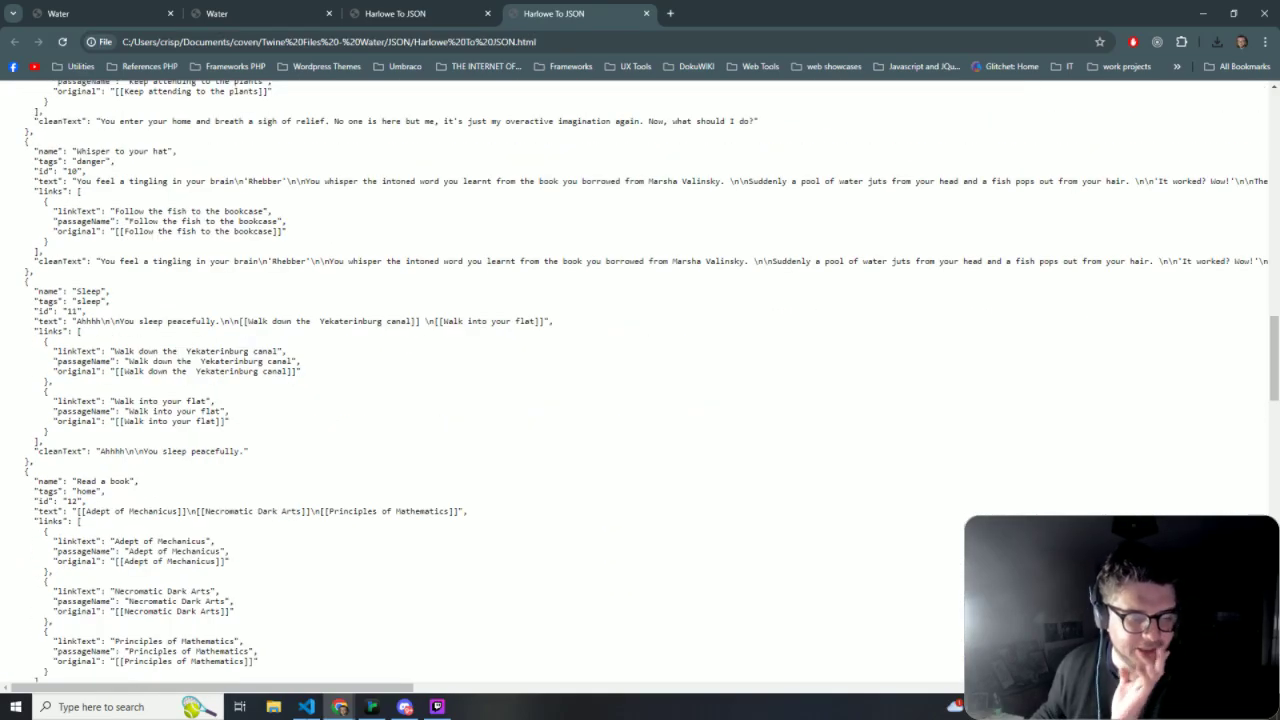
left_click(437, 706)
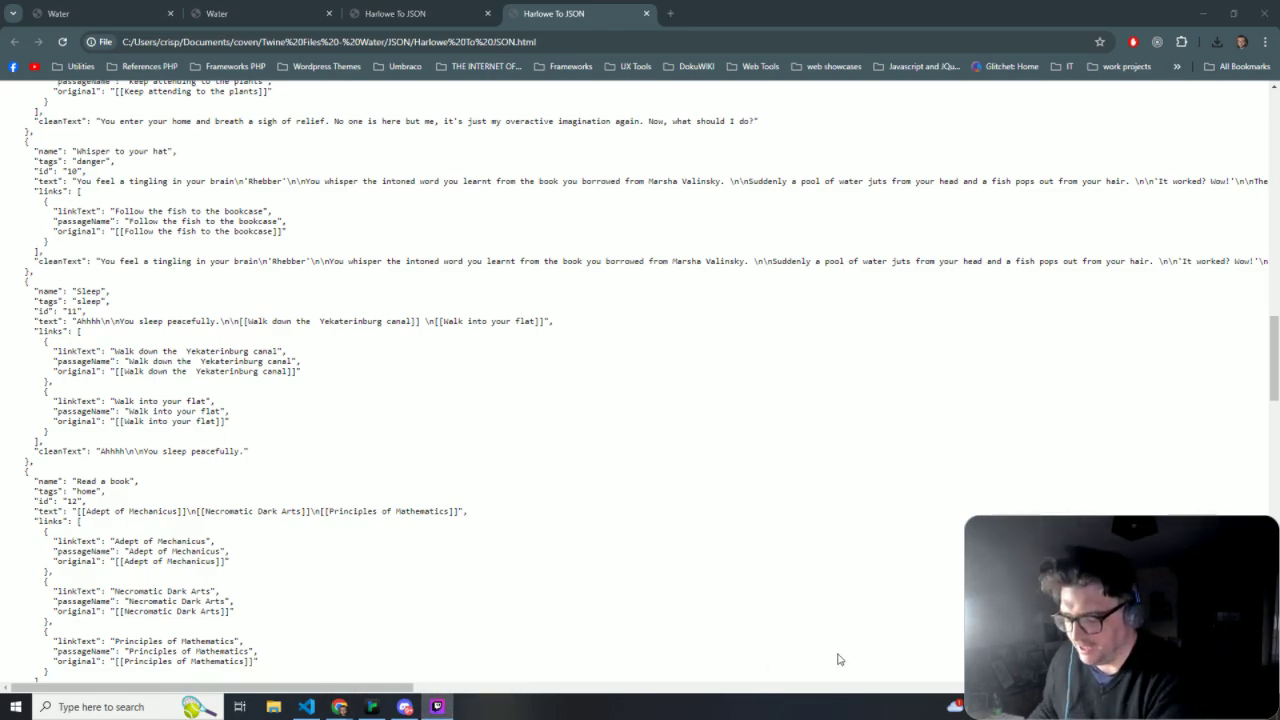